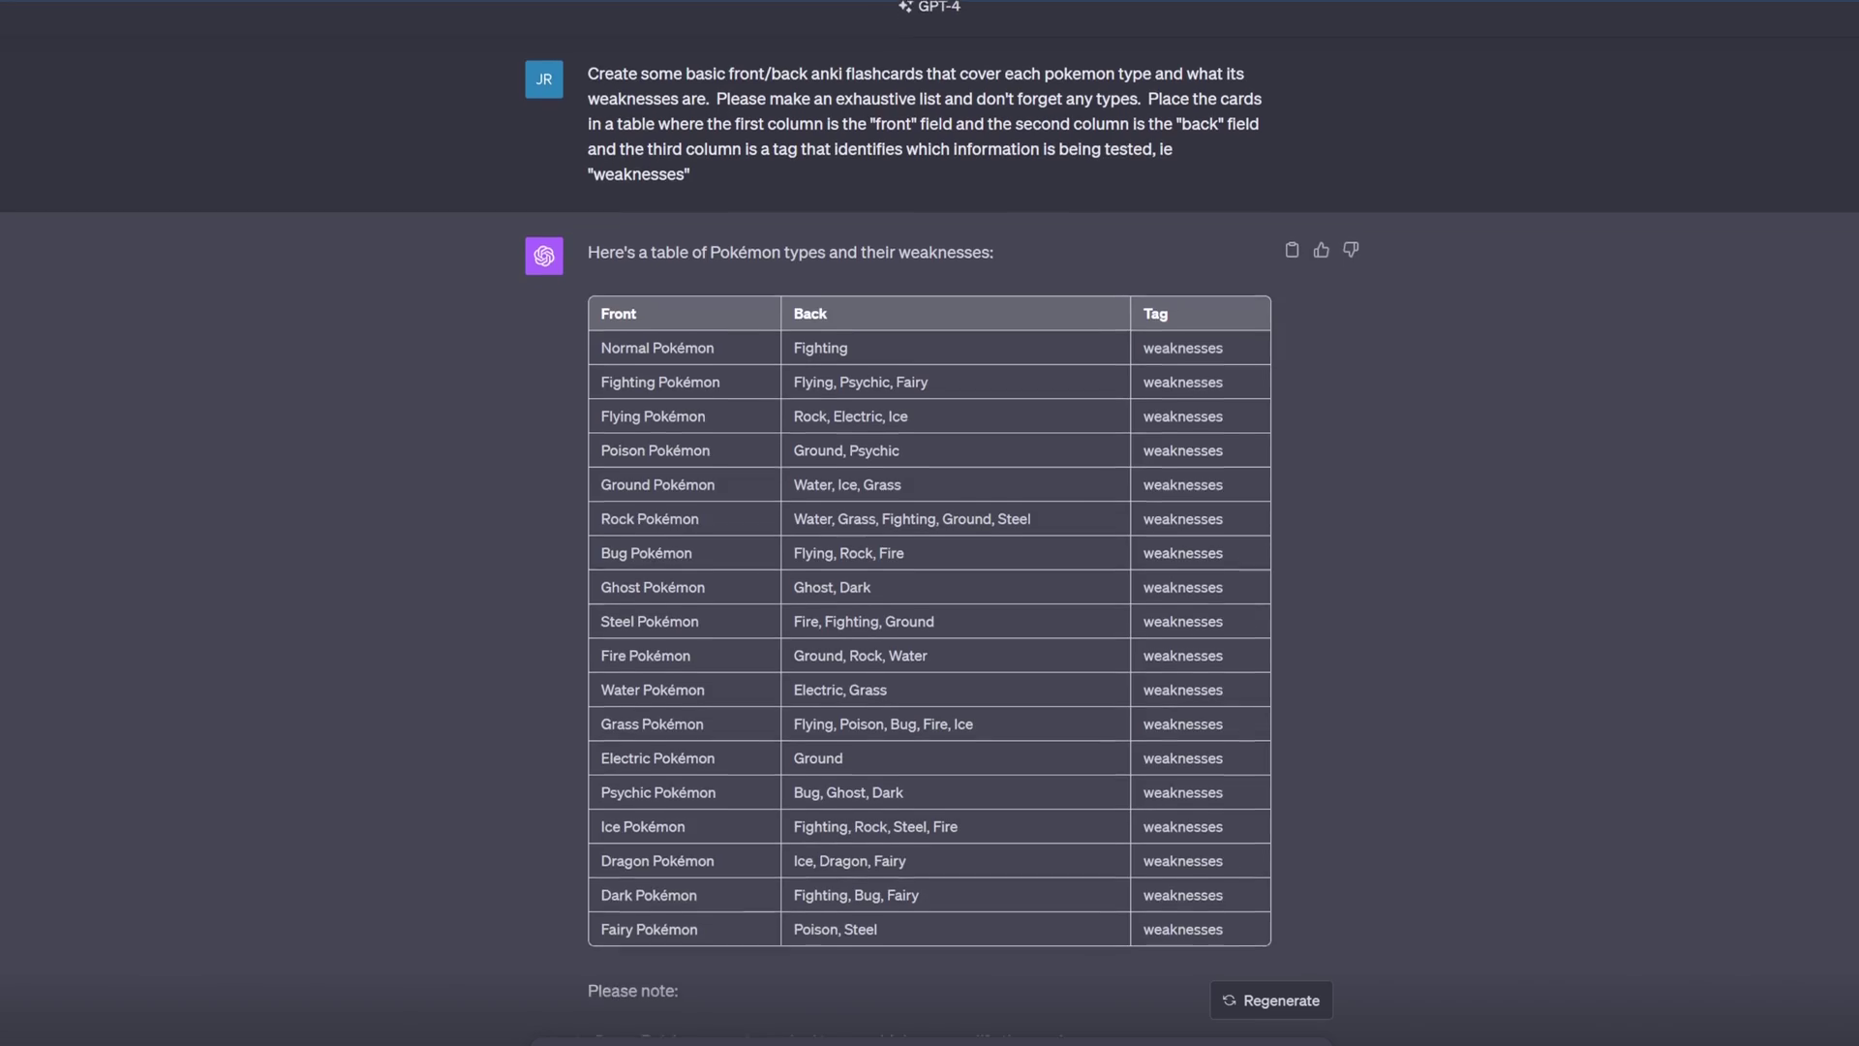
Grade the ChatGPT Web card Good and reveal the Aunt Minnie card's answer
scroll(930, 523, down, 2)
scroll(929, 523, down, 2)
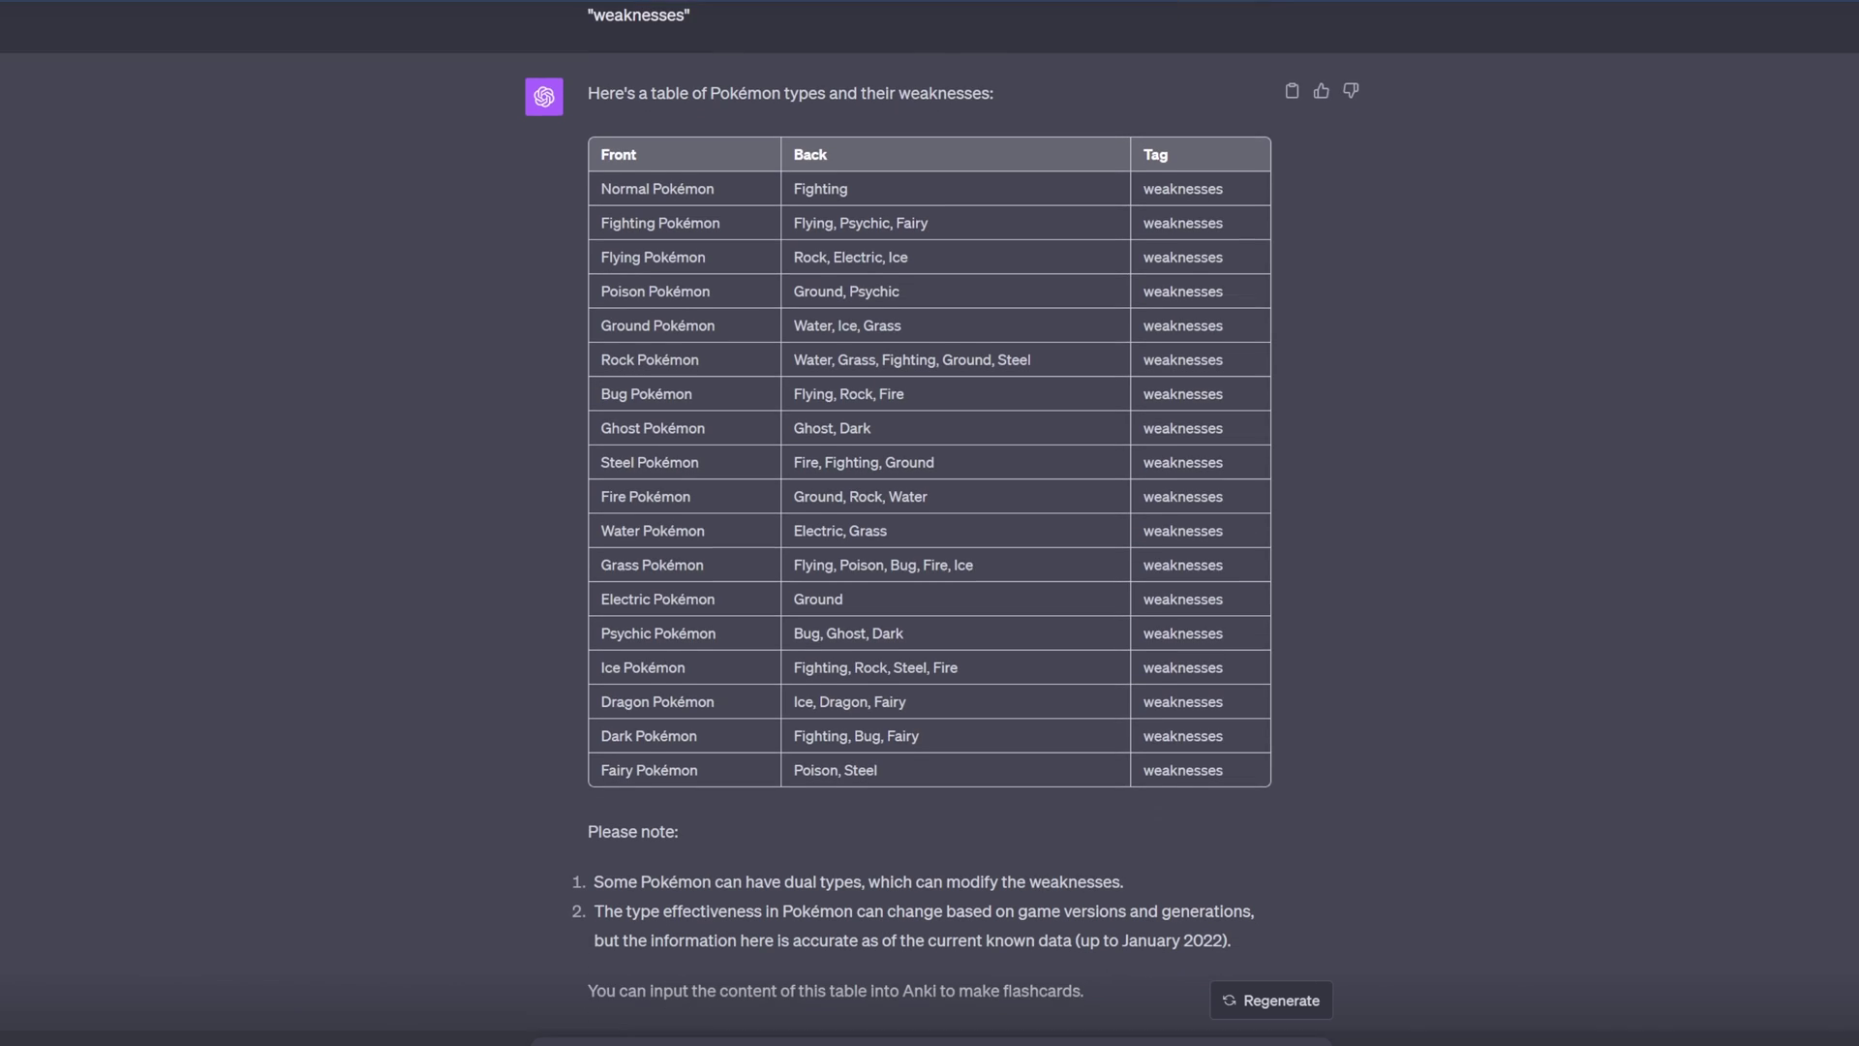
scroll(929, 523, down, 1)
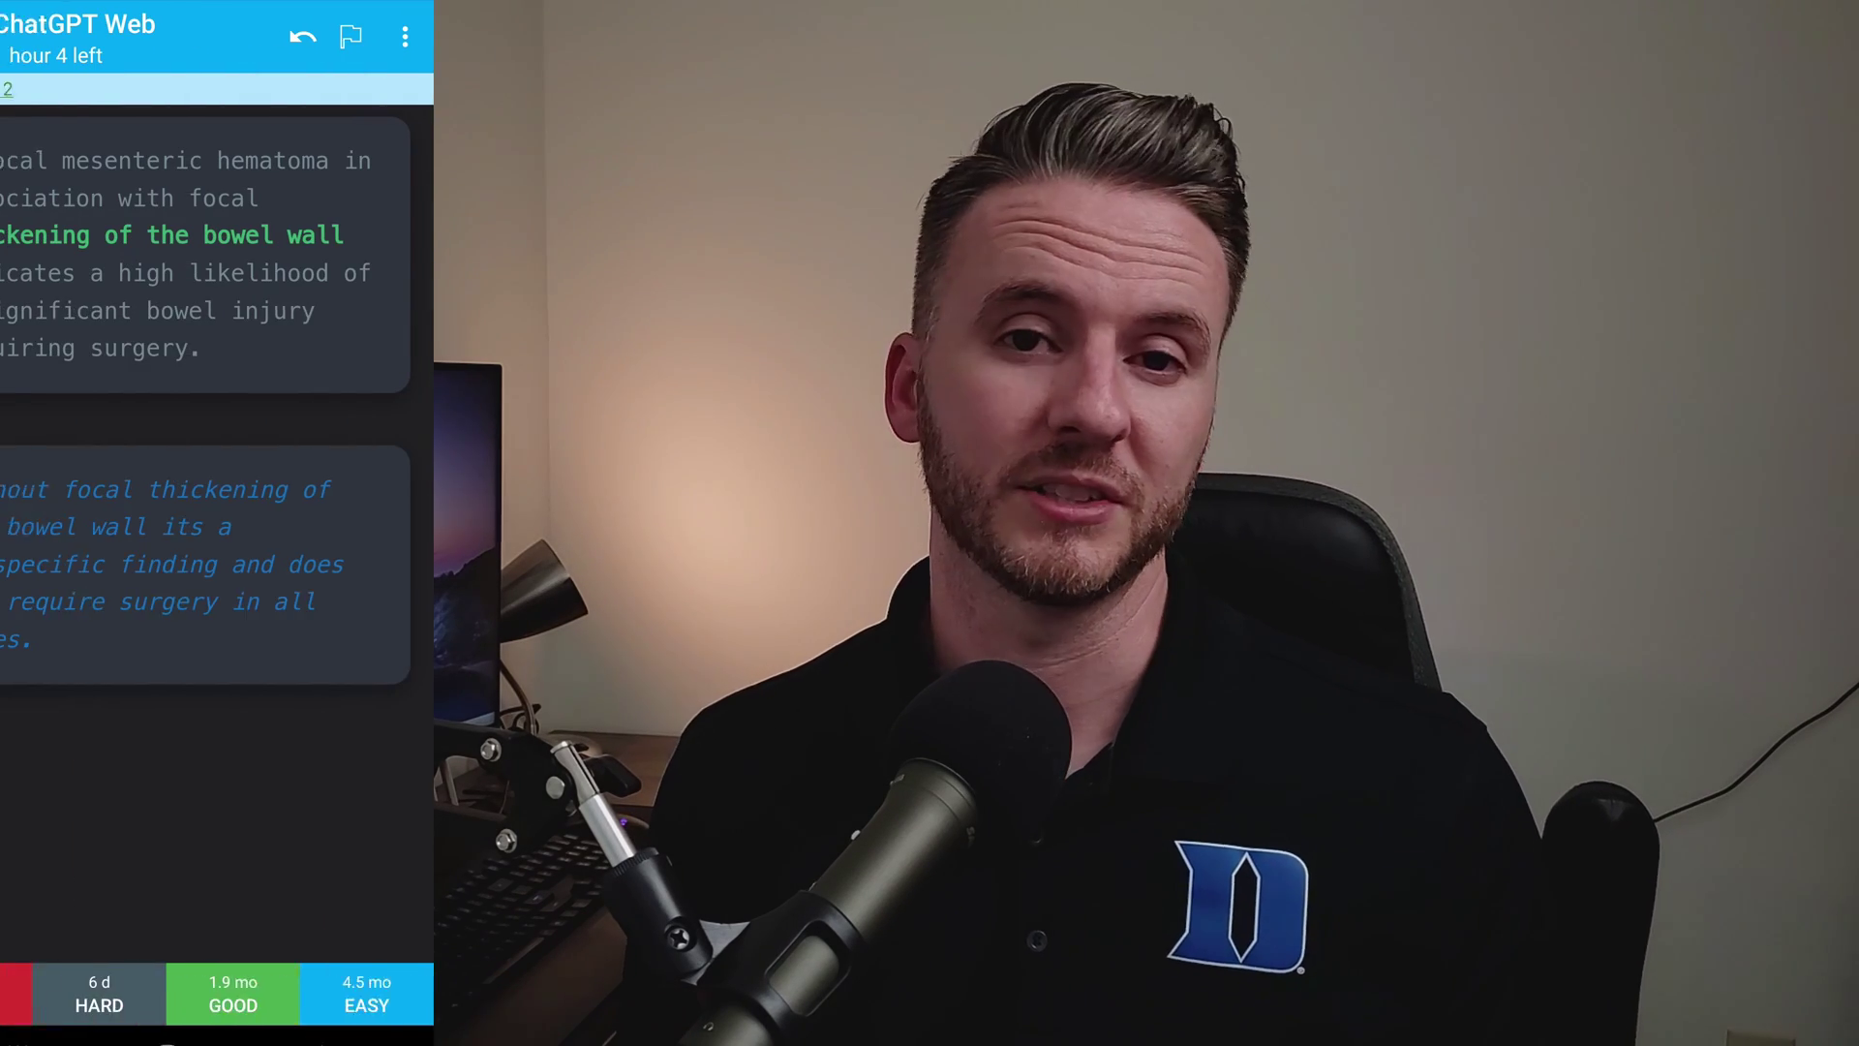
click(323, 996)
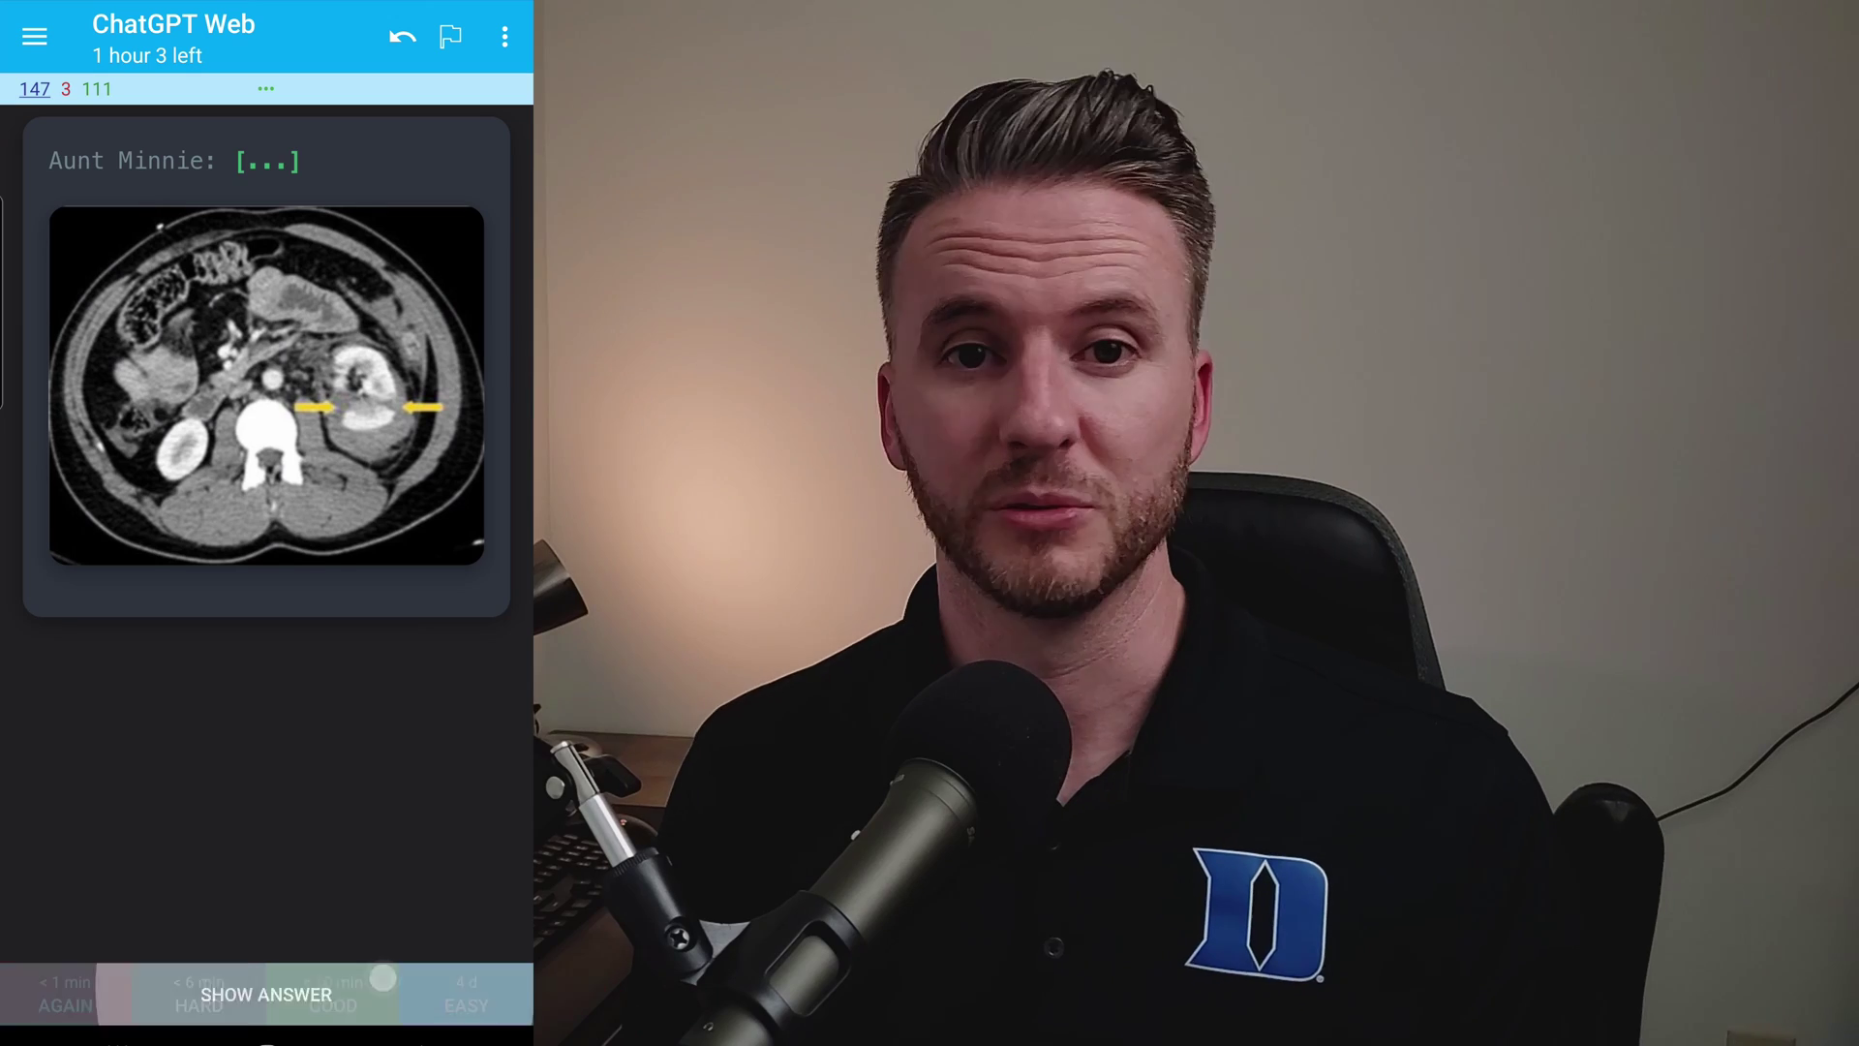
click(374, 993)
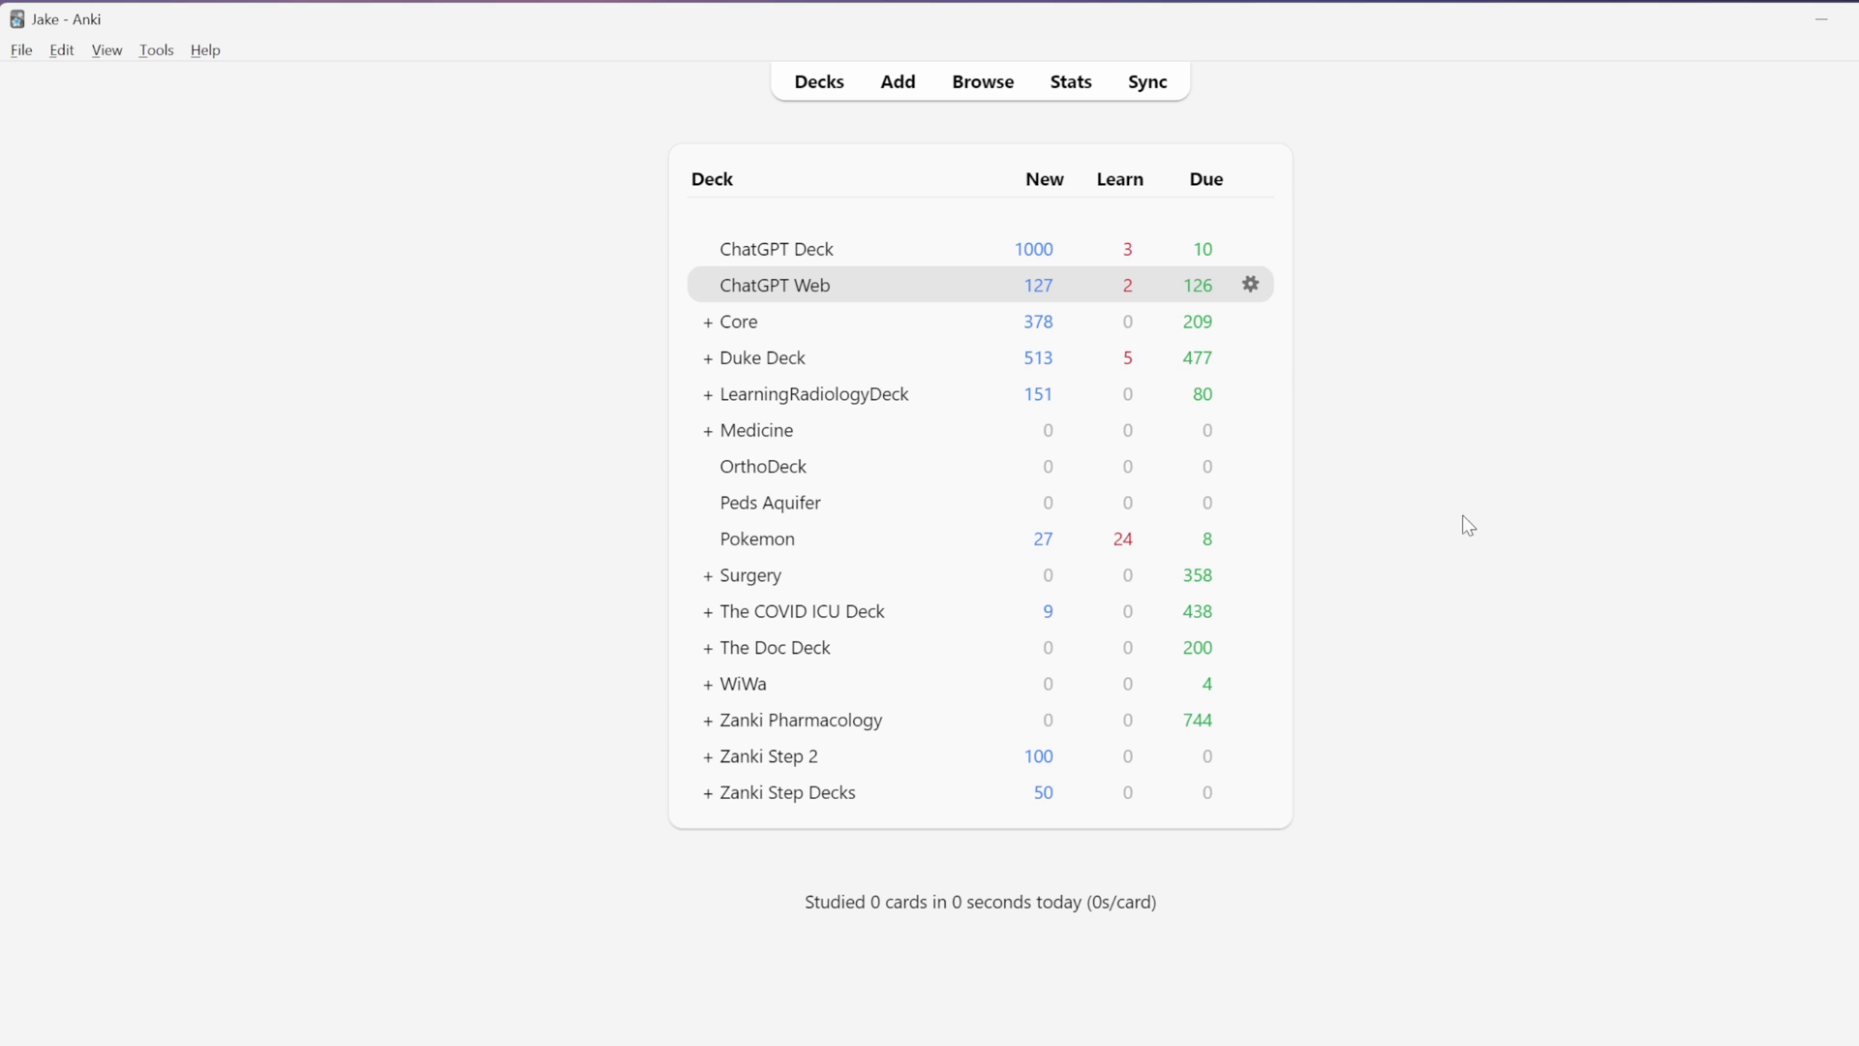
Open Tools > Manage Note Types and pick a note type from the list
click(155, 52)
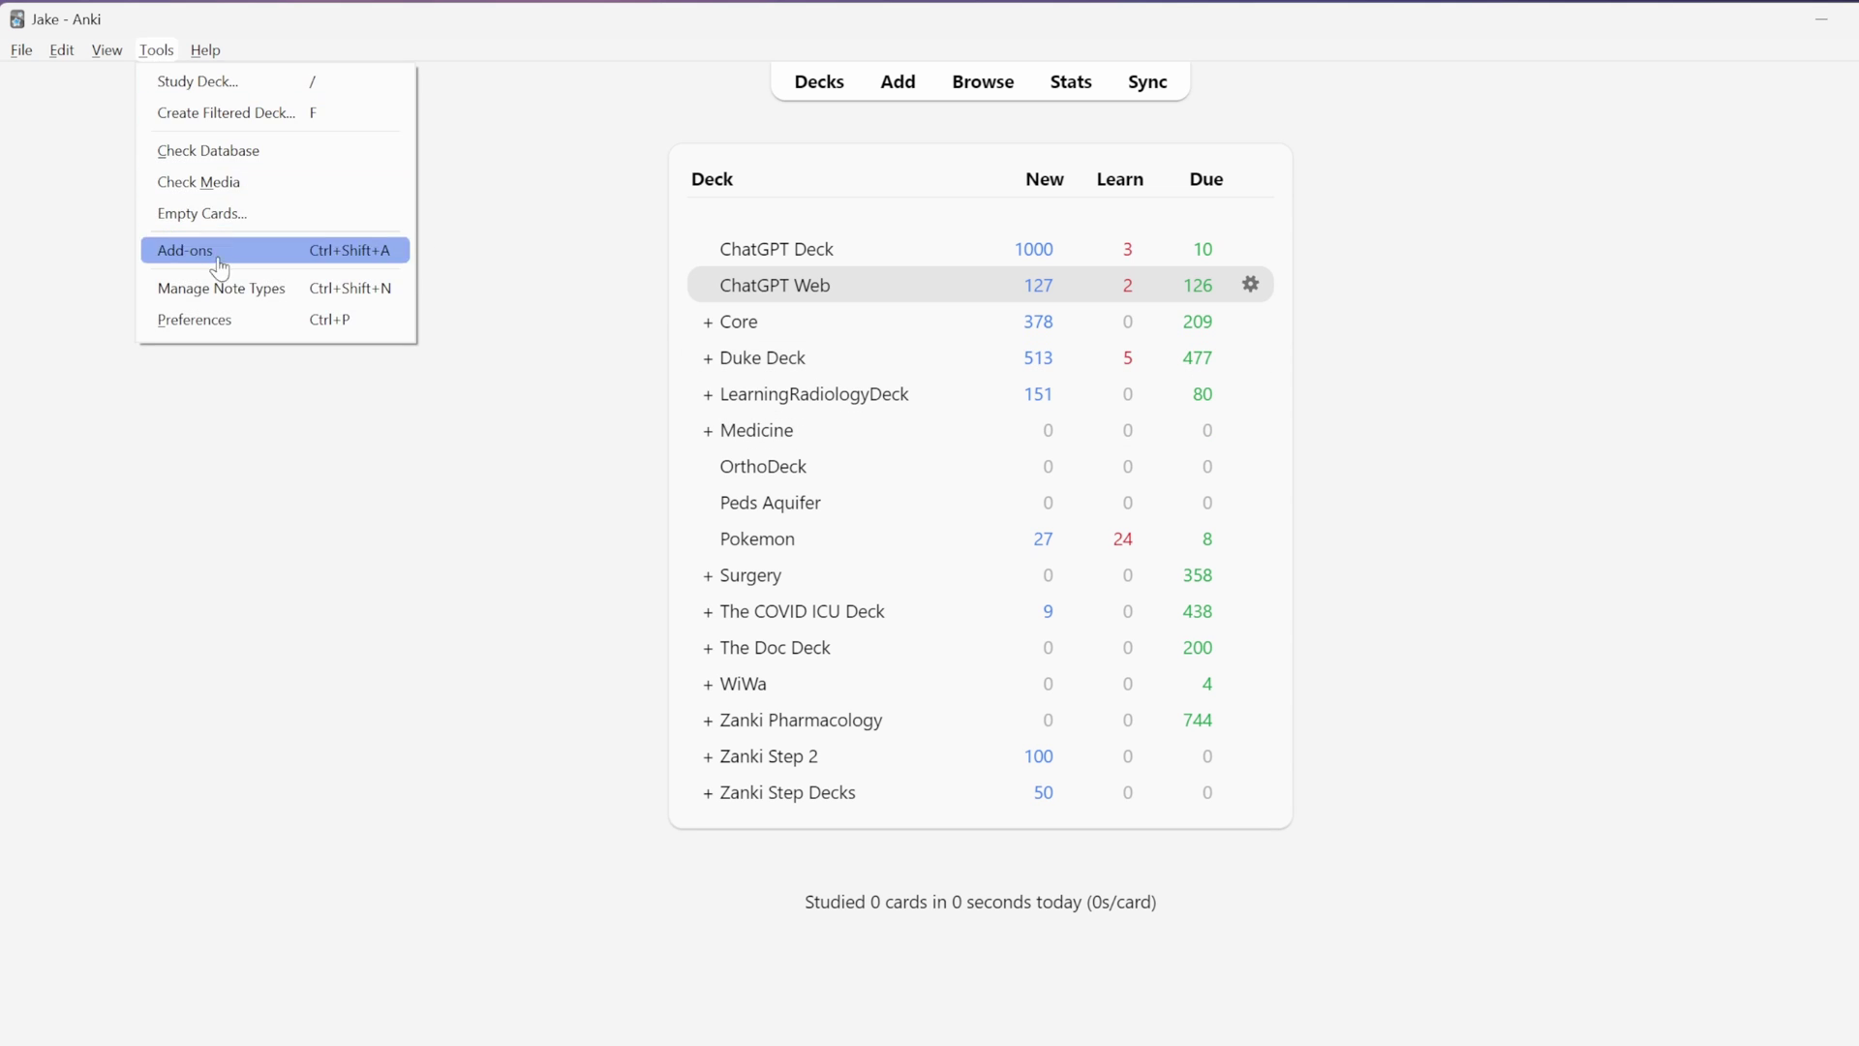
click(229, 303)
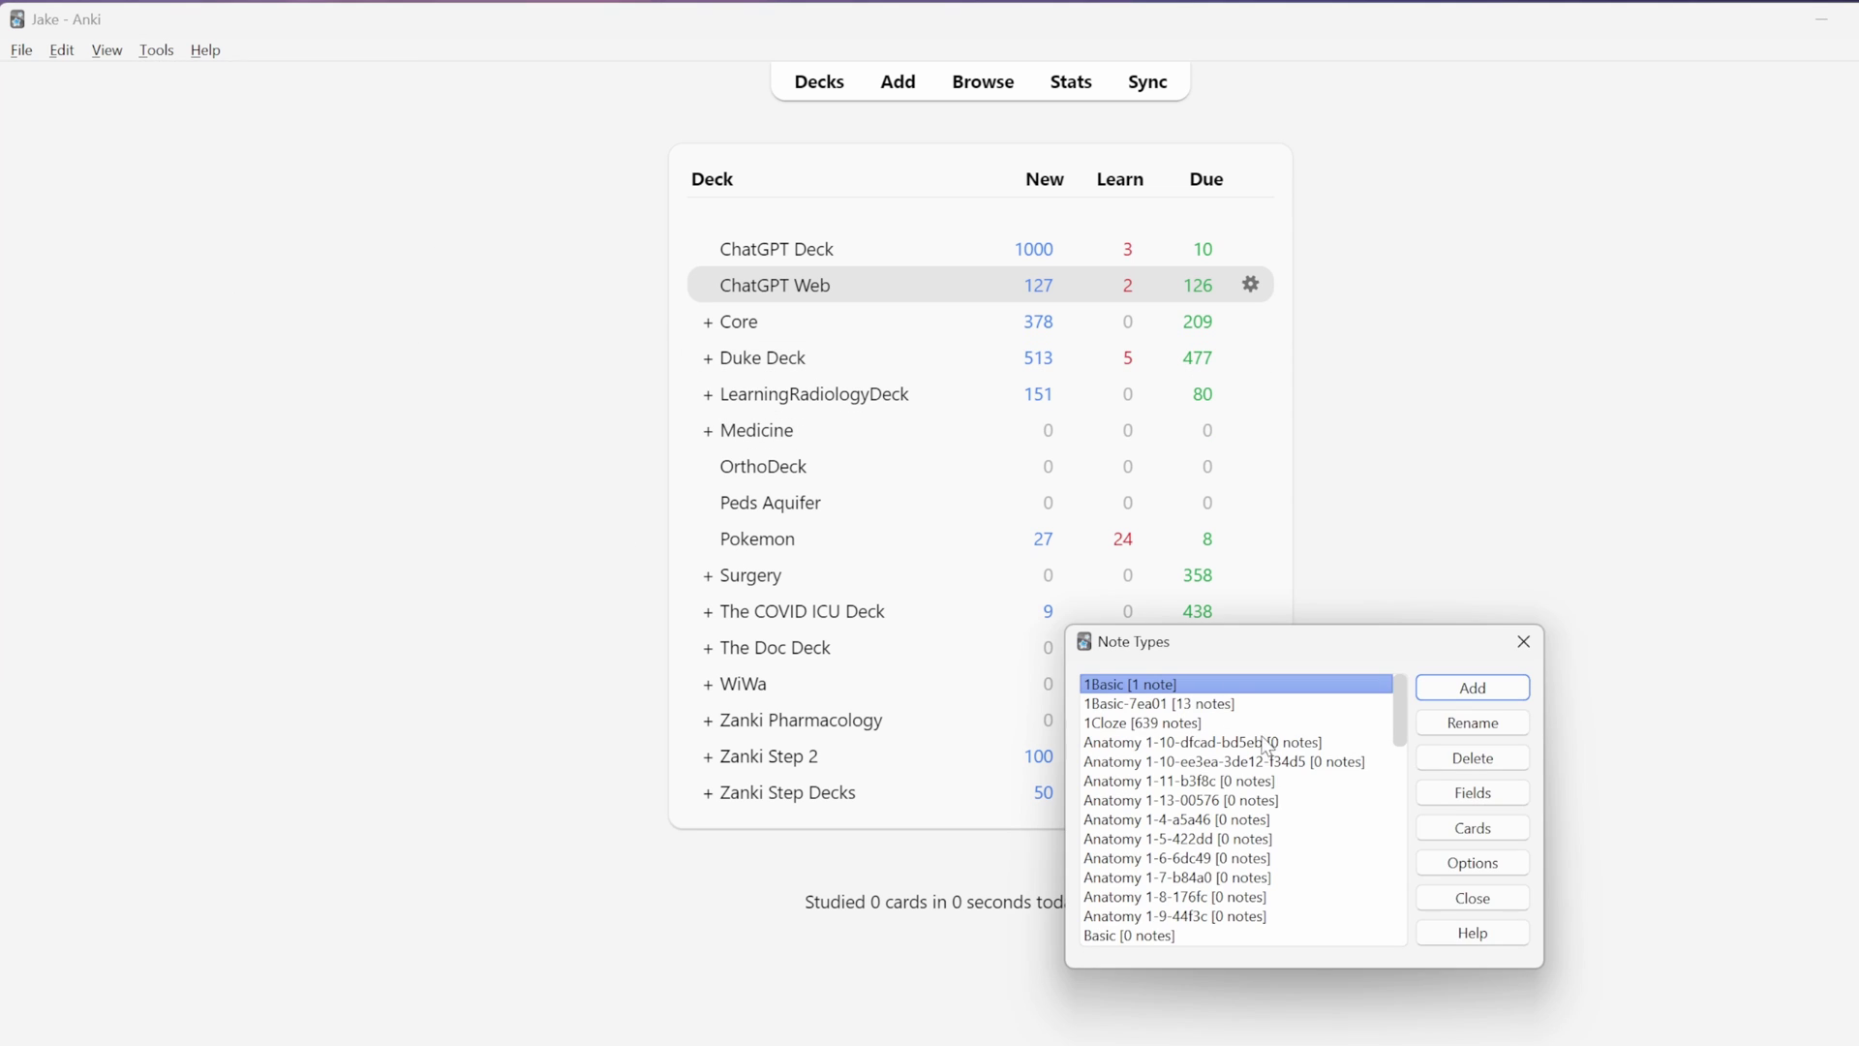
scroll(1265, 746, down, 7)
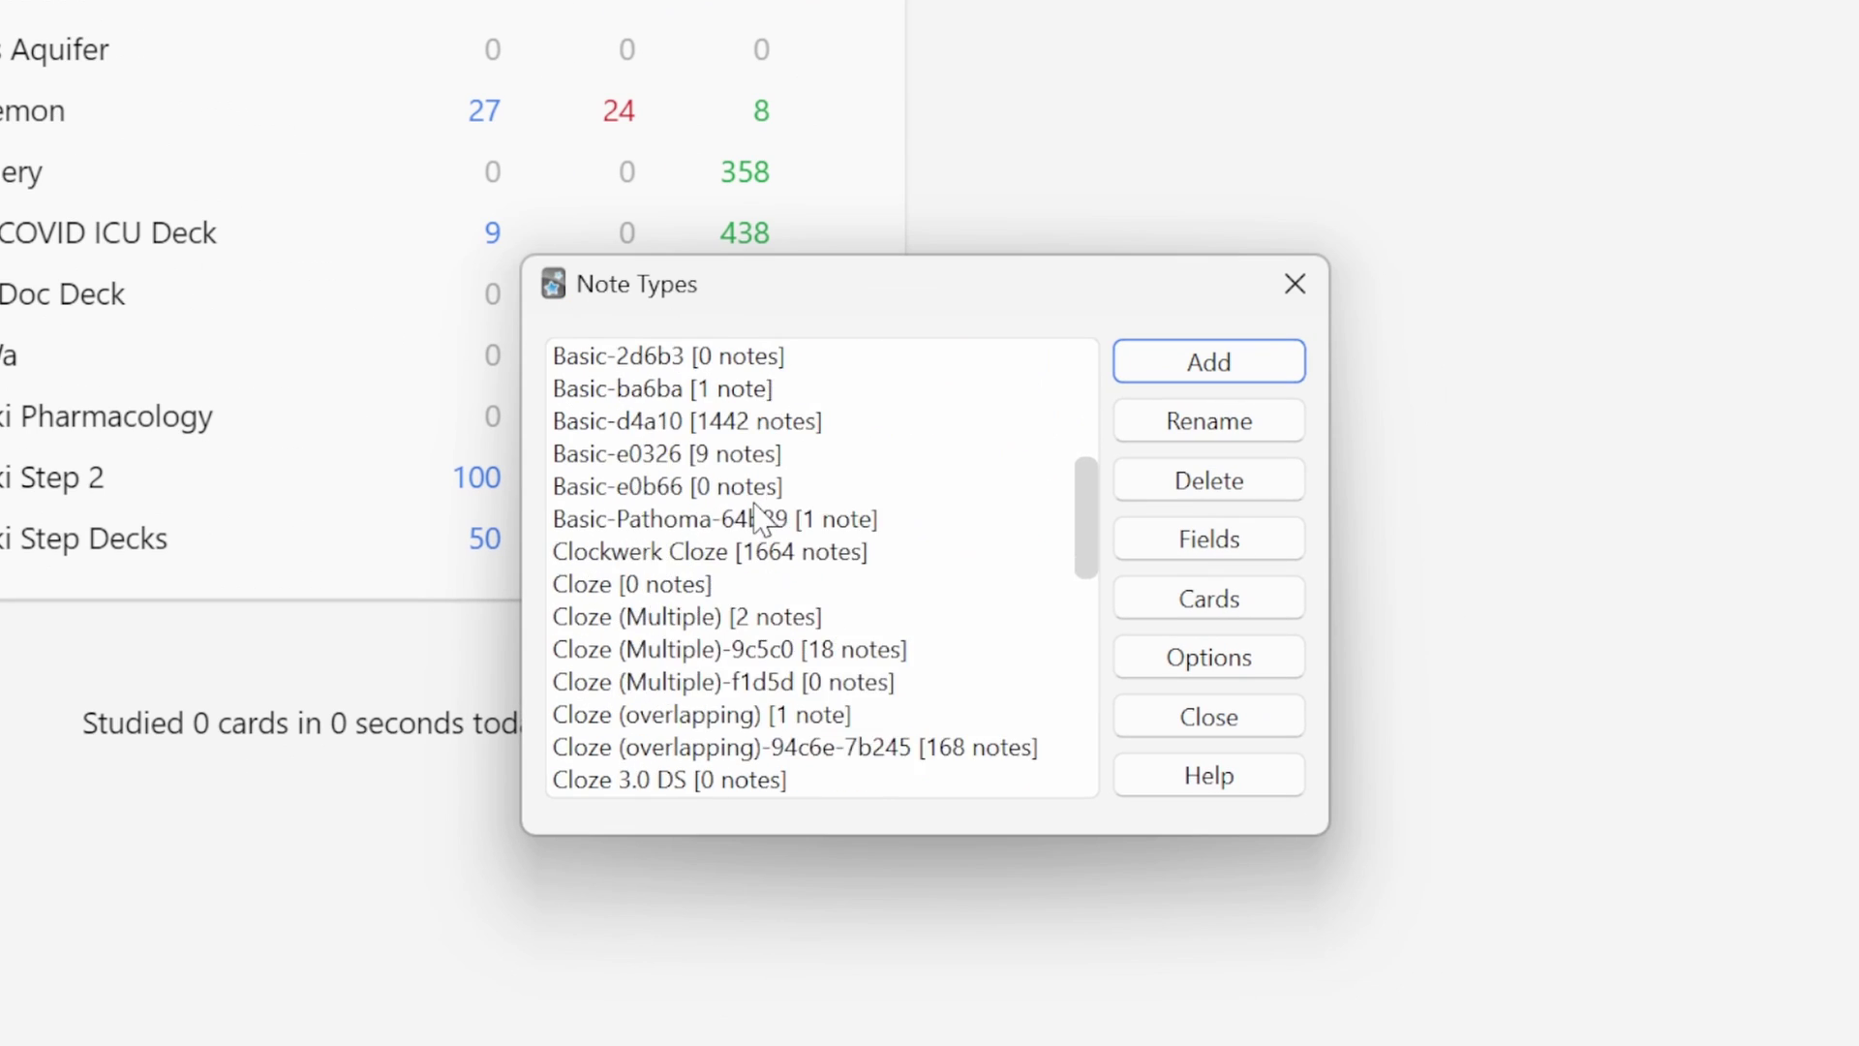
scroll(765, 516, down, 1)
scroll(789, 533, up, 8)
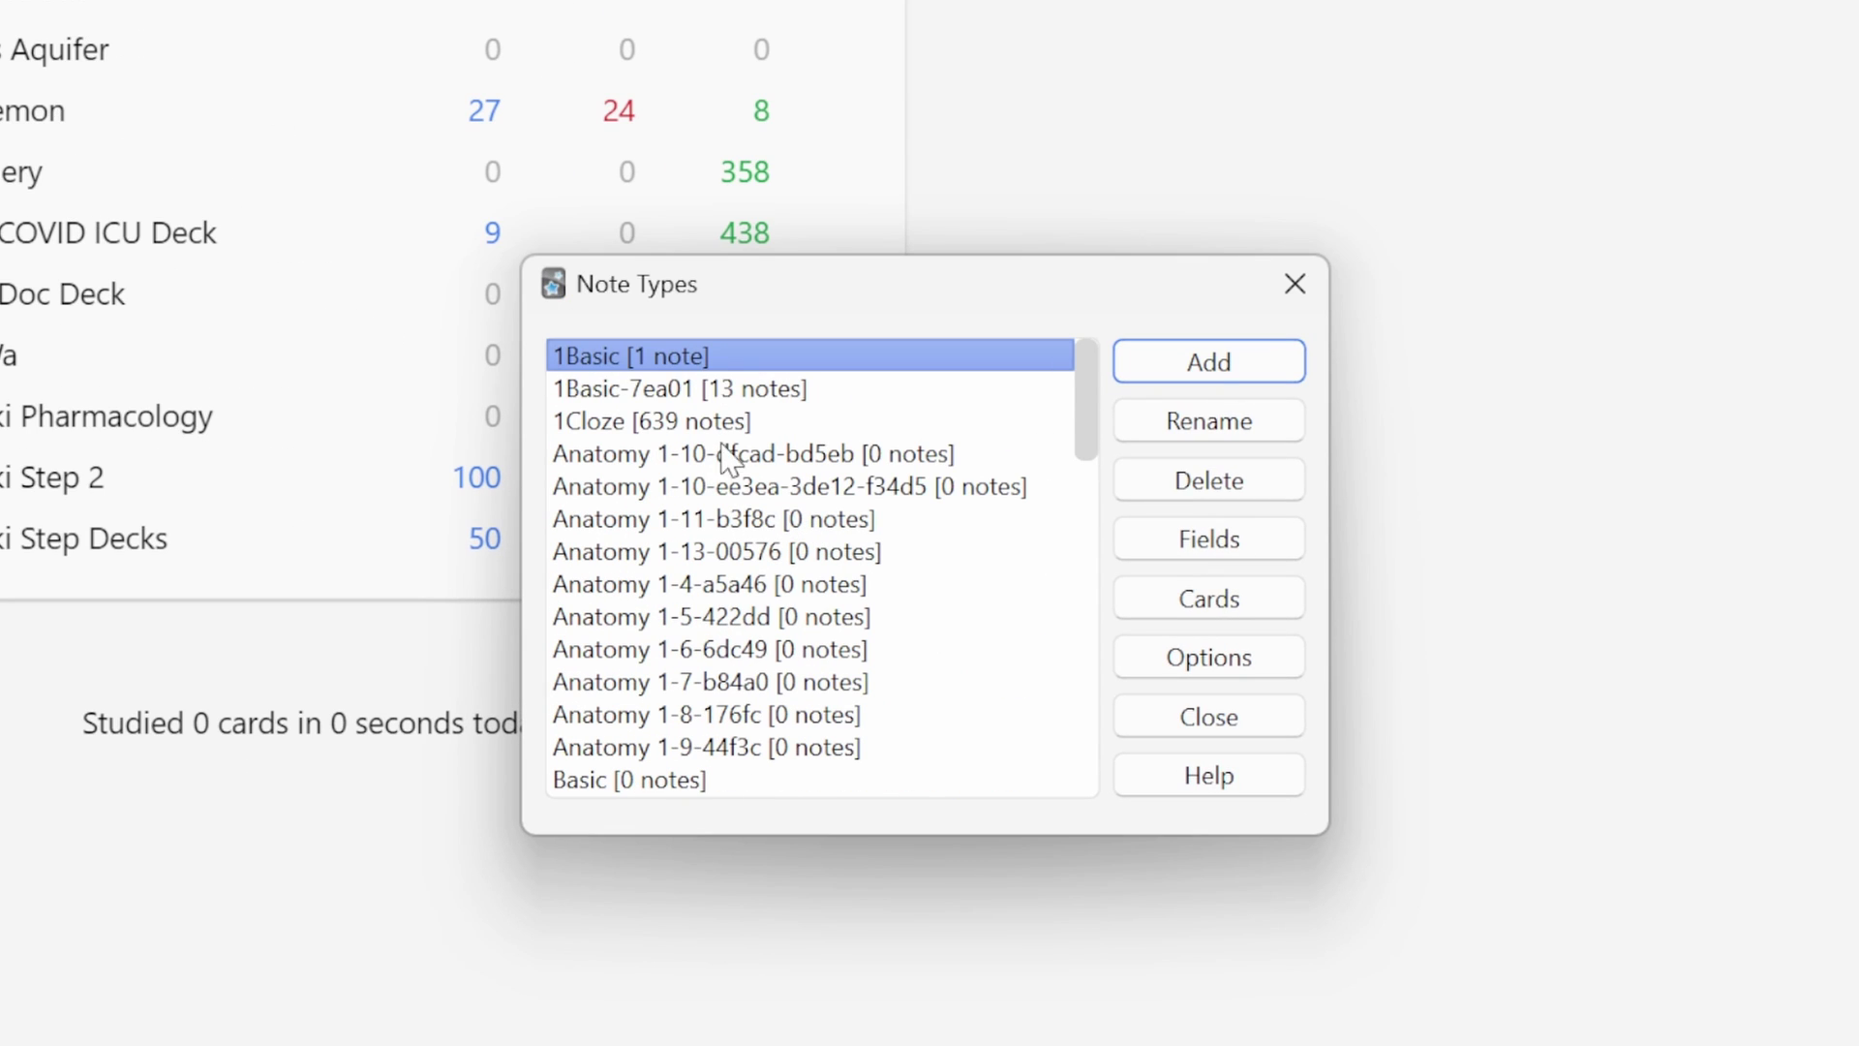
click(667, 389)
key(Up)
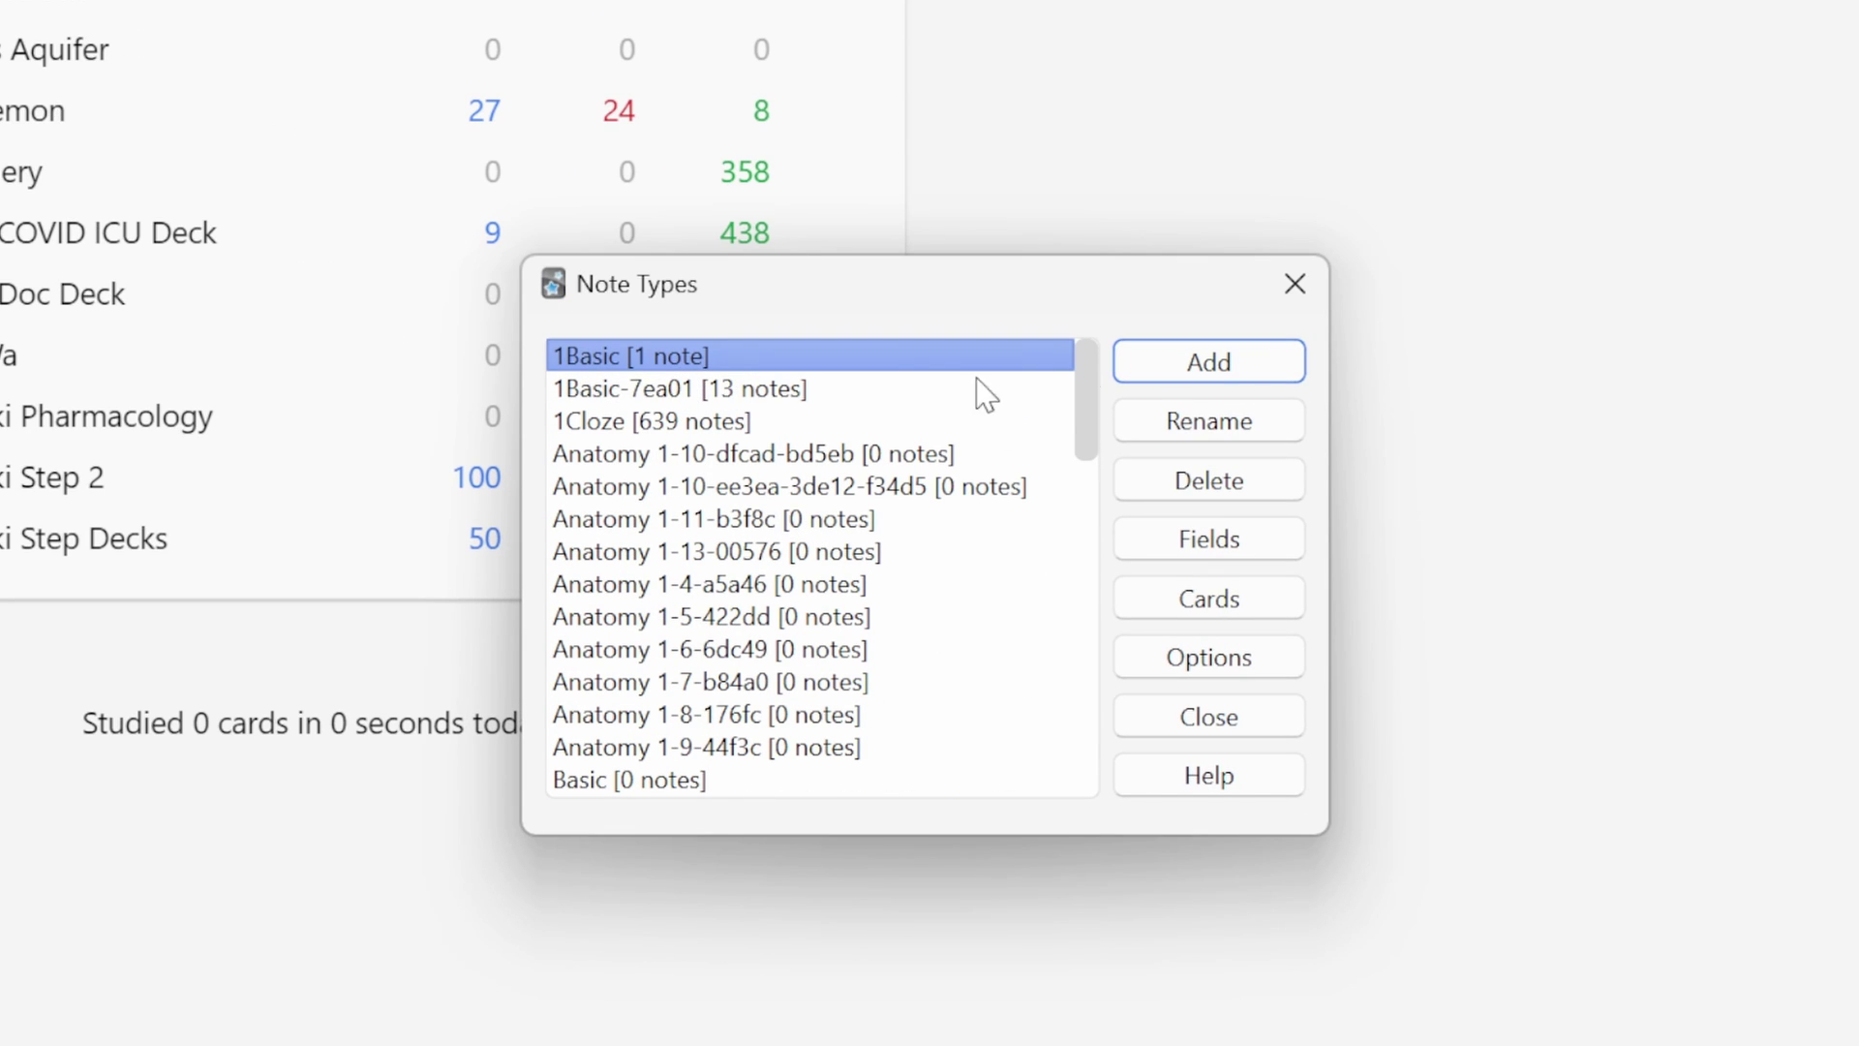
Add a Basic-based note type named Pokemon Beatdown and open its card templates
click(1237, 366)
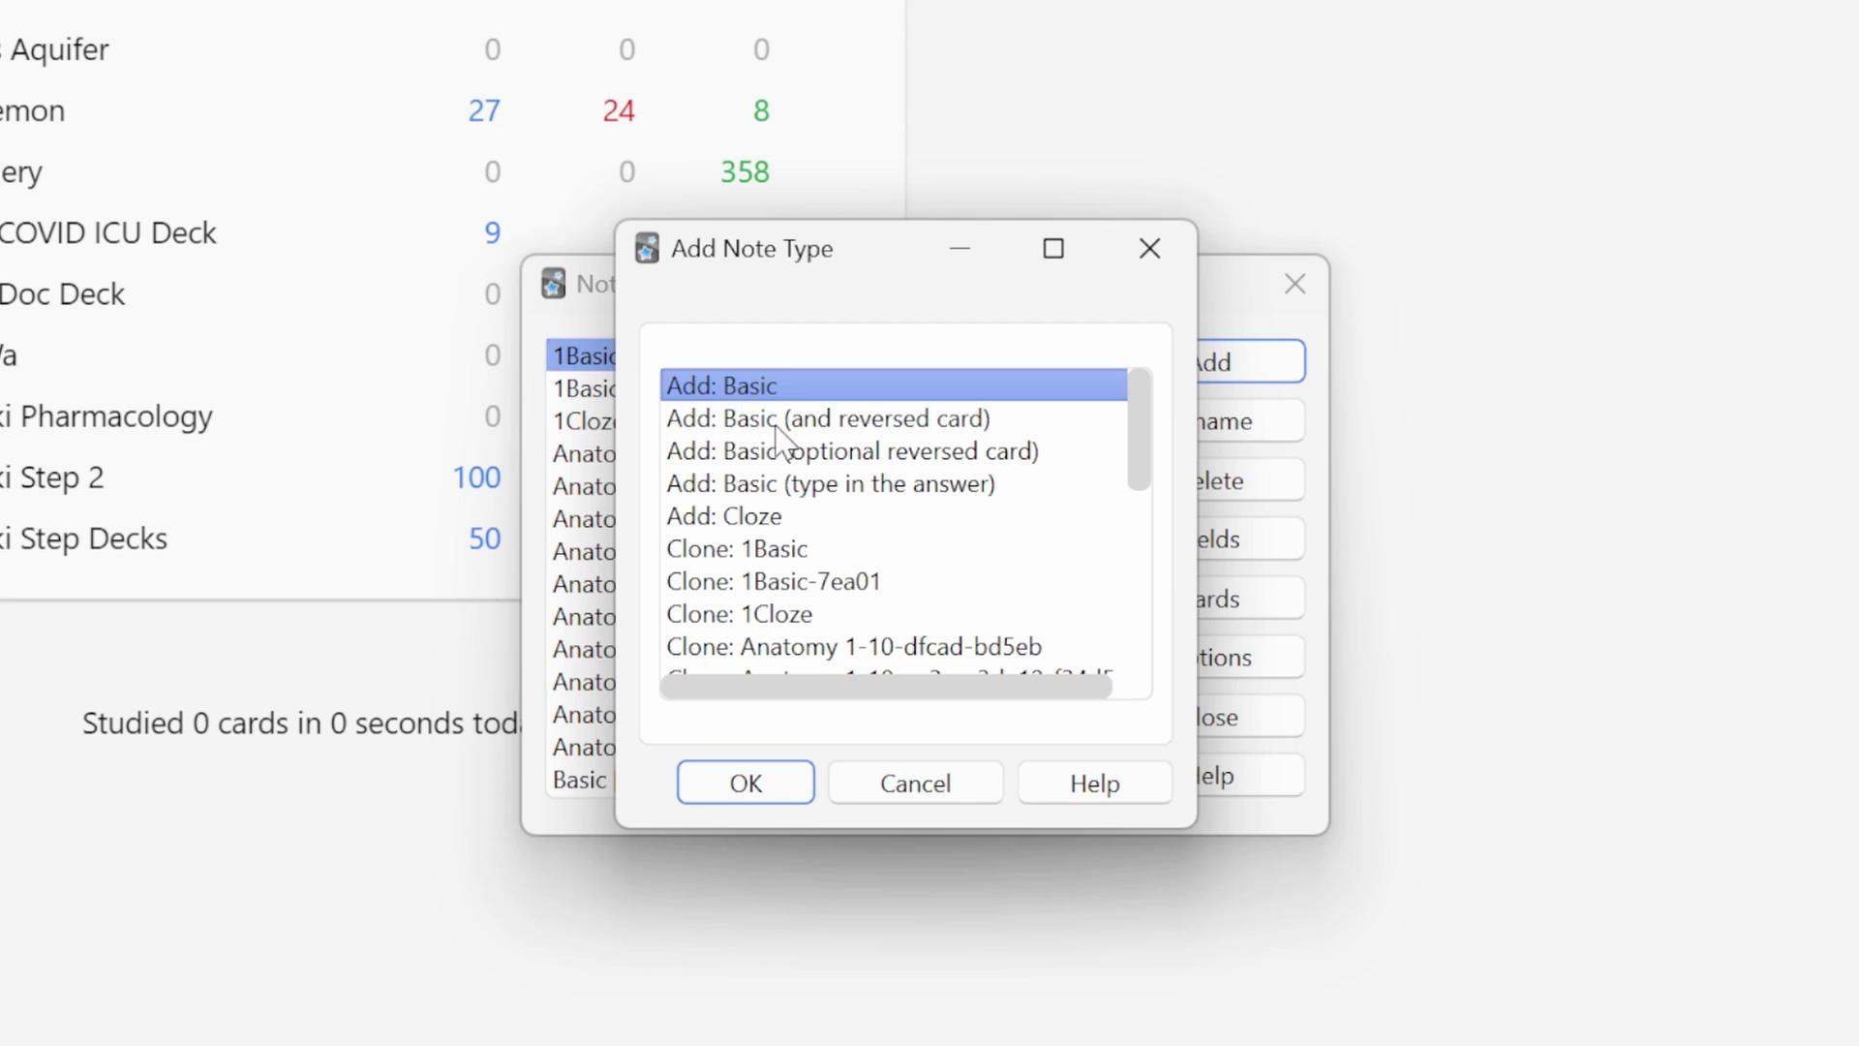
key(Return)
text(Pokemon Beatdown)
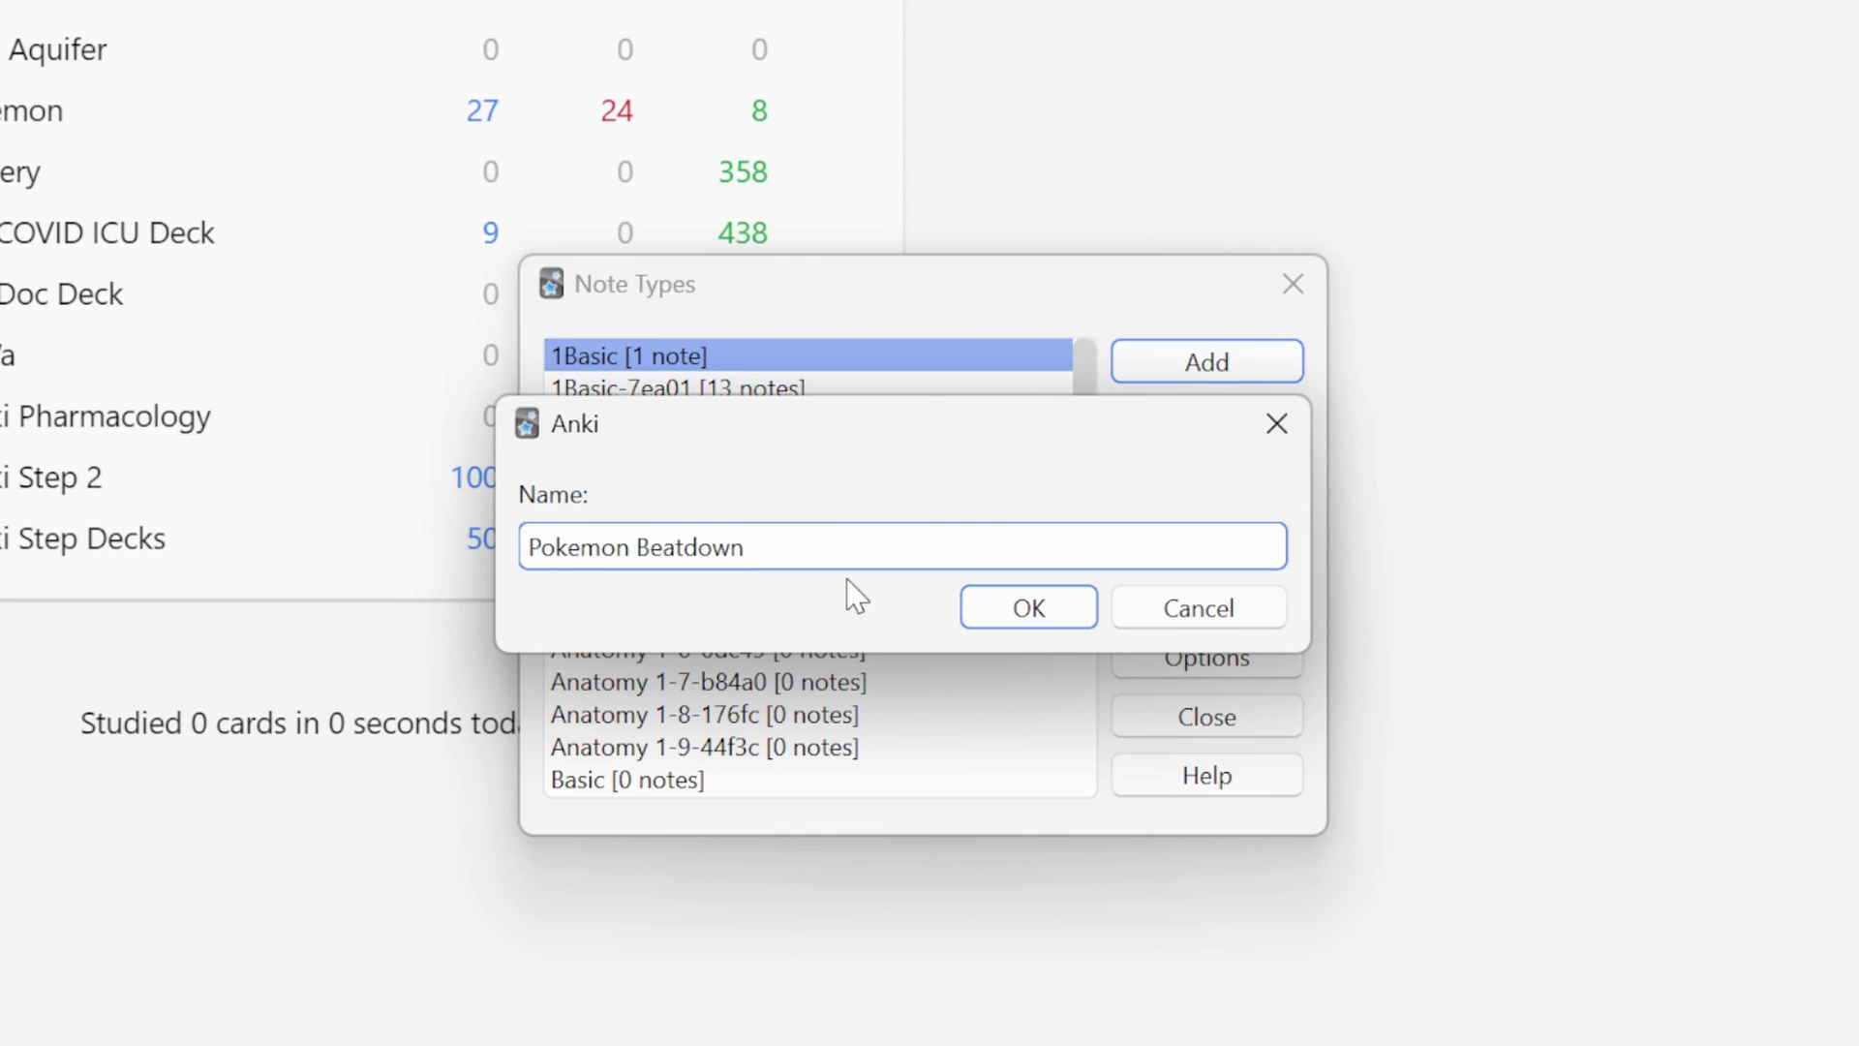
key(Return)
click(719, 650)
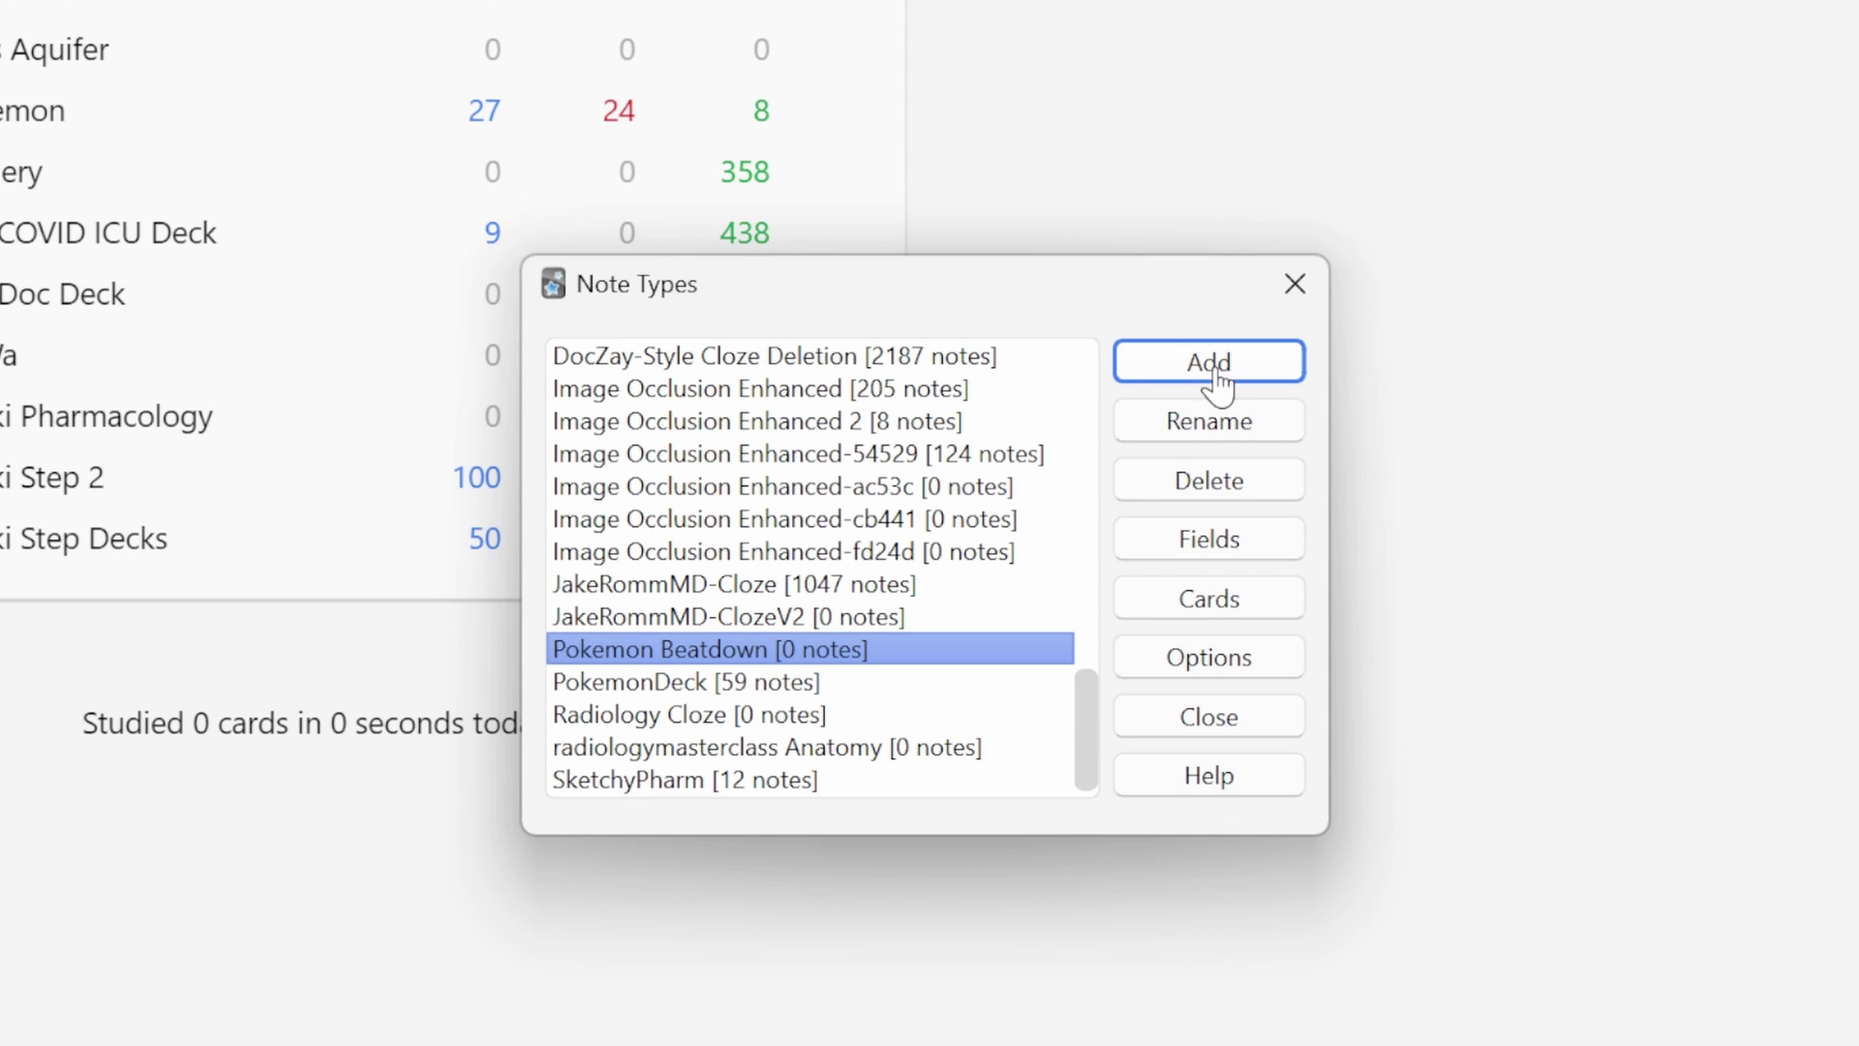
click(1218, 605)
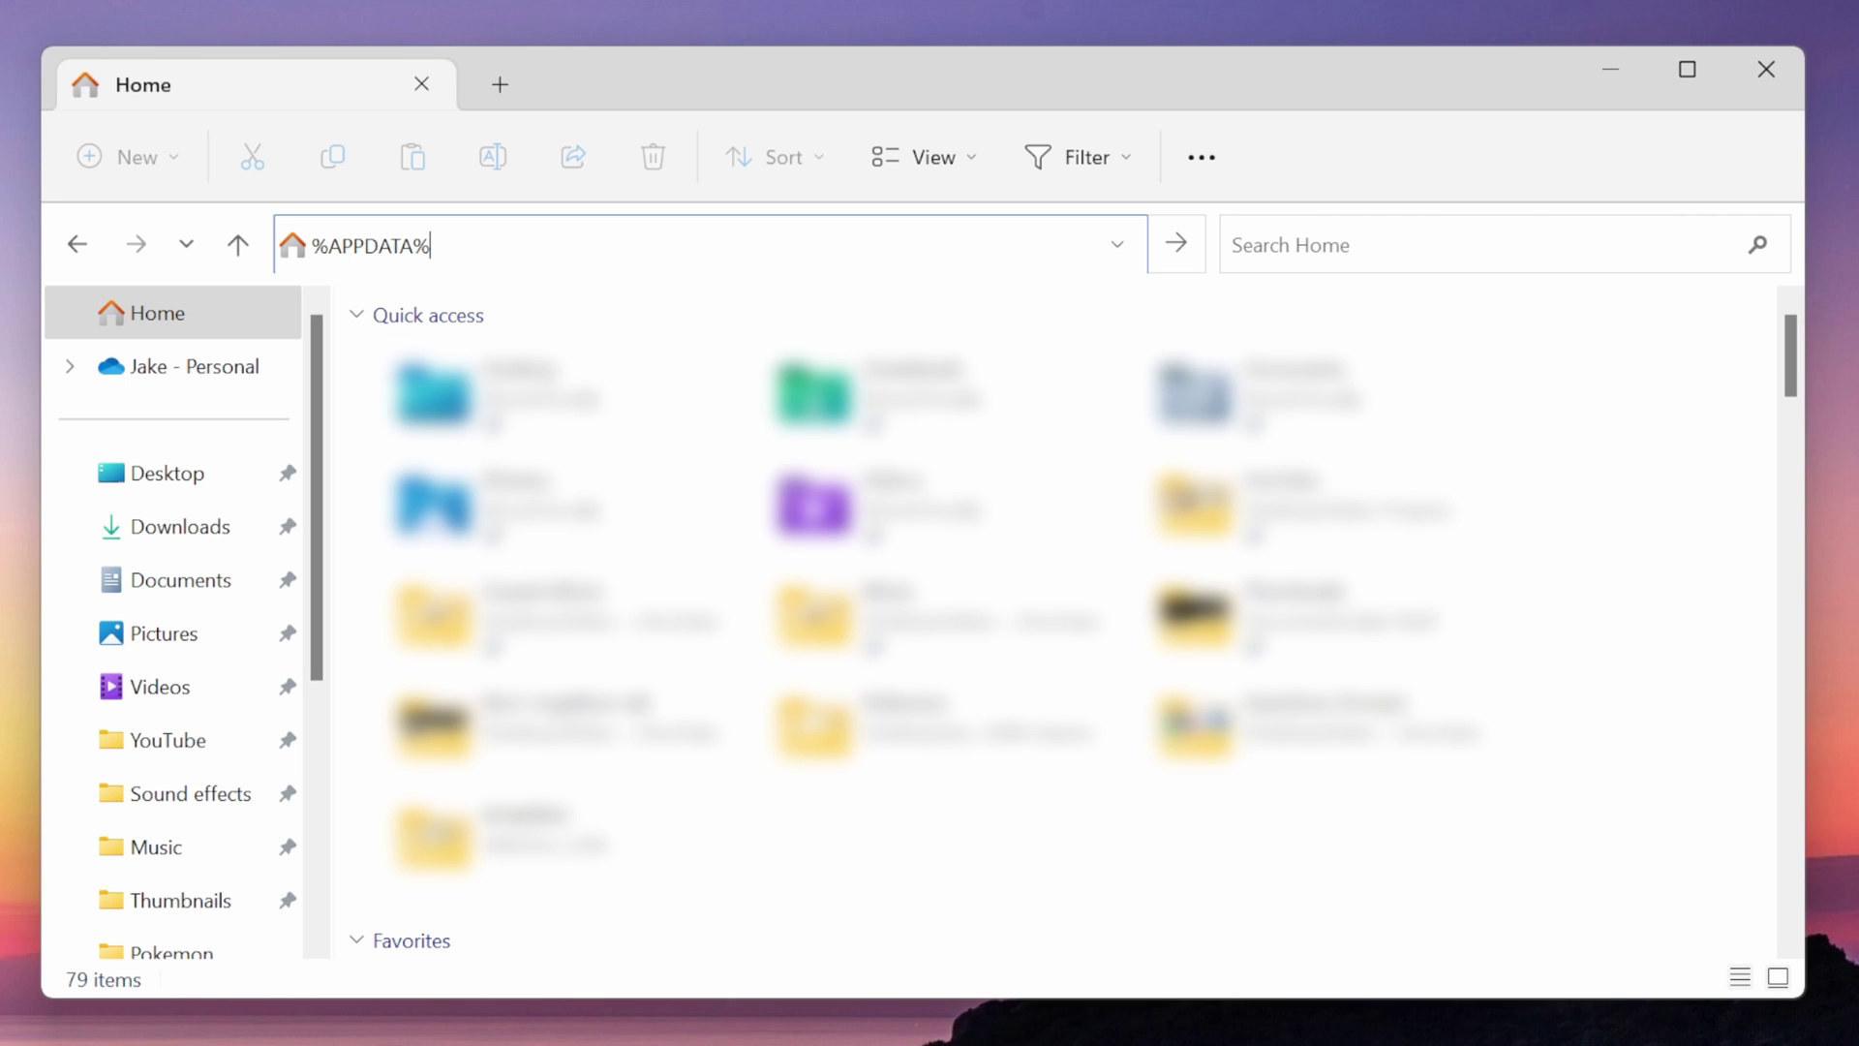
Navigate to %APPDATA%\Anki2 and open the Anki user profile folder
text(\A)
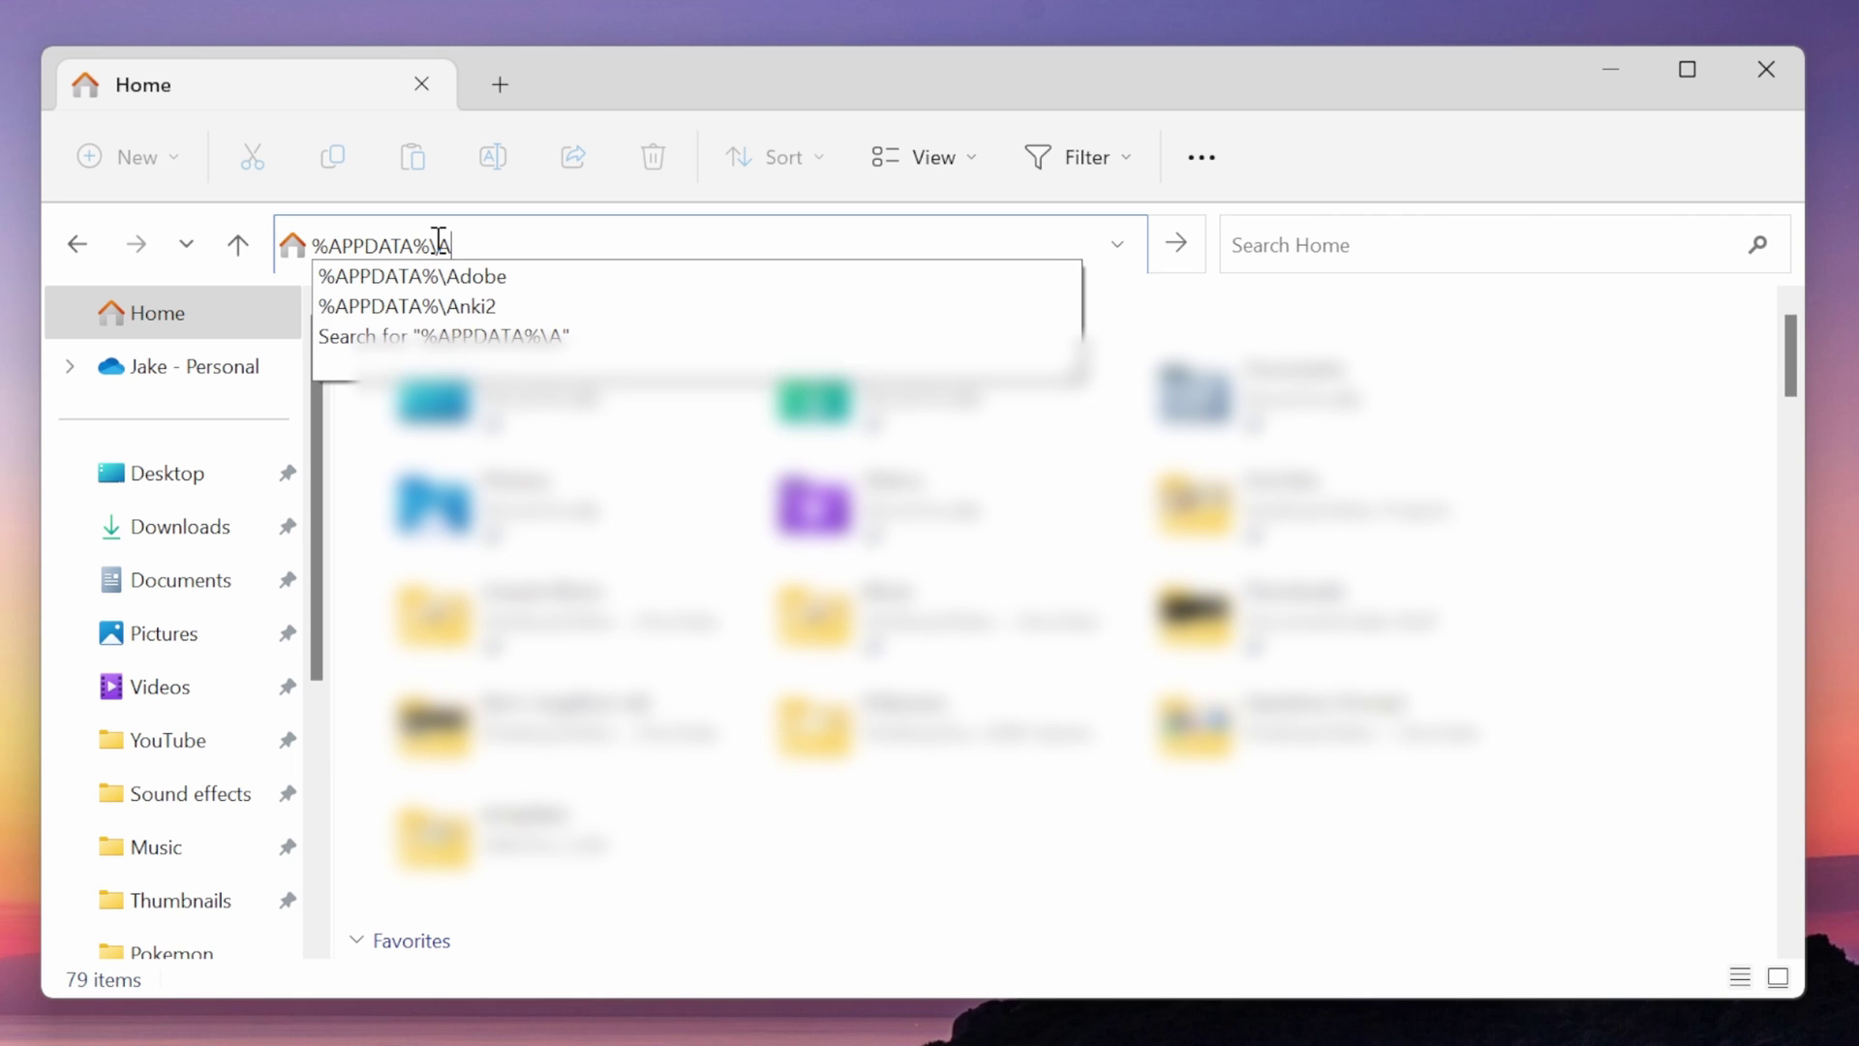
text(nki)
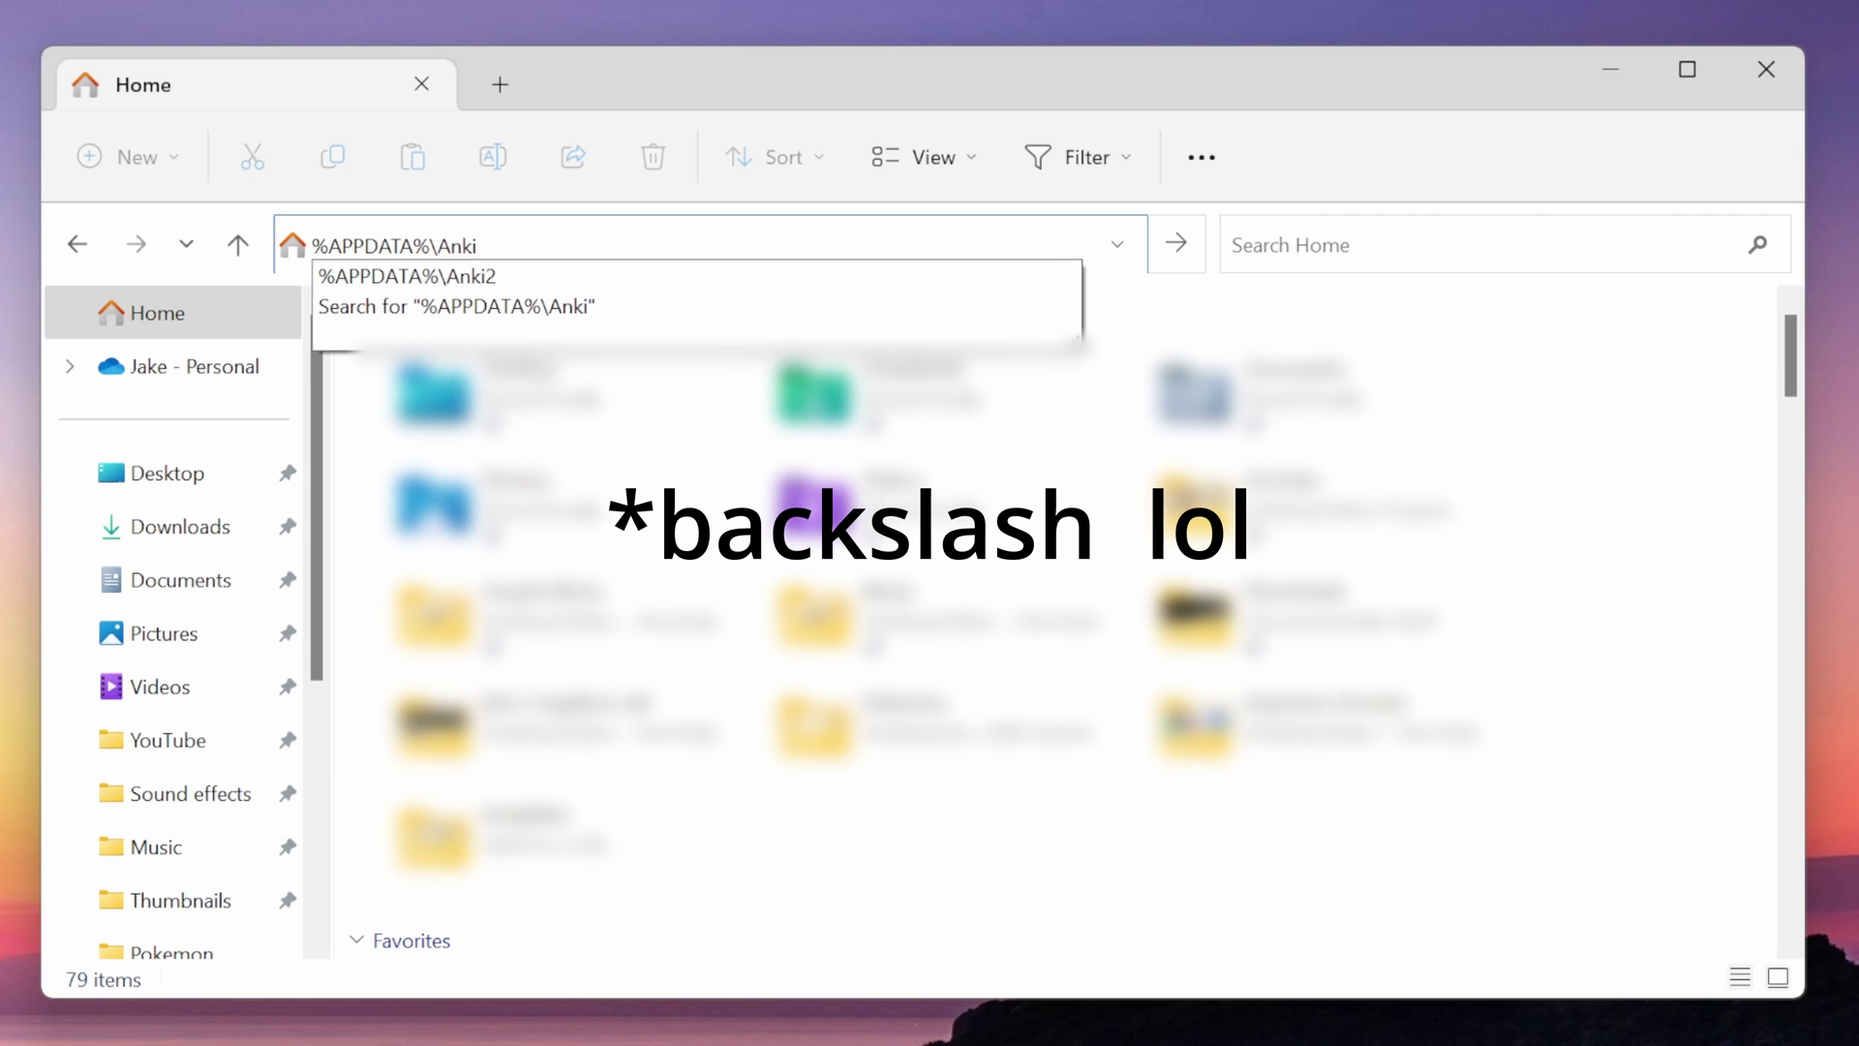
text(2)
click(484, 277)
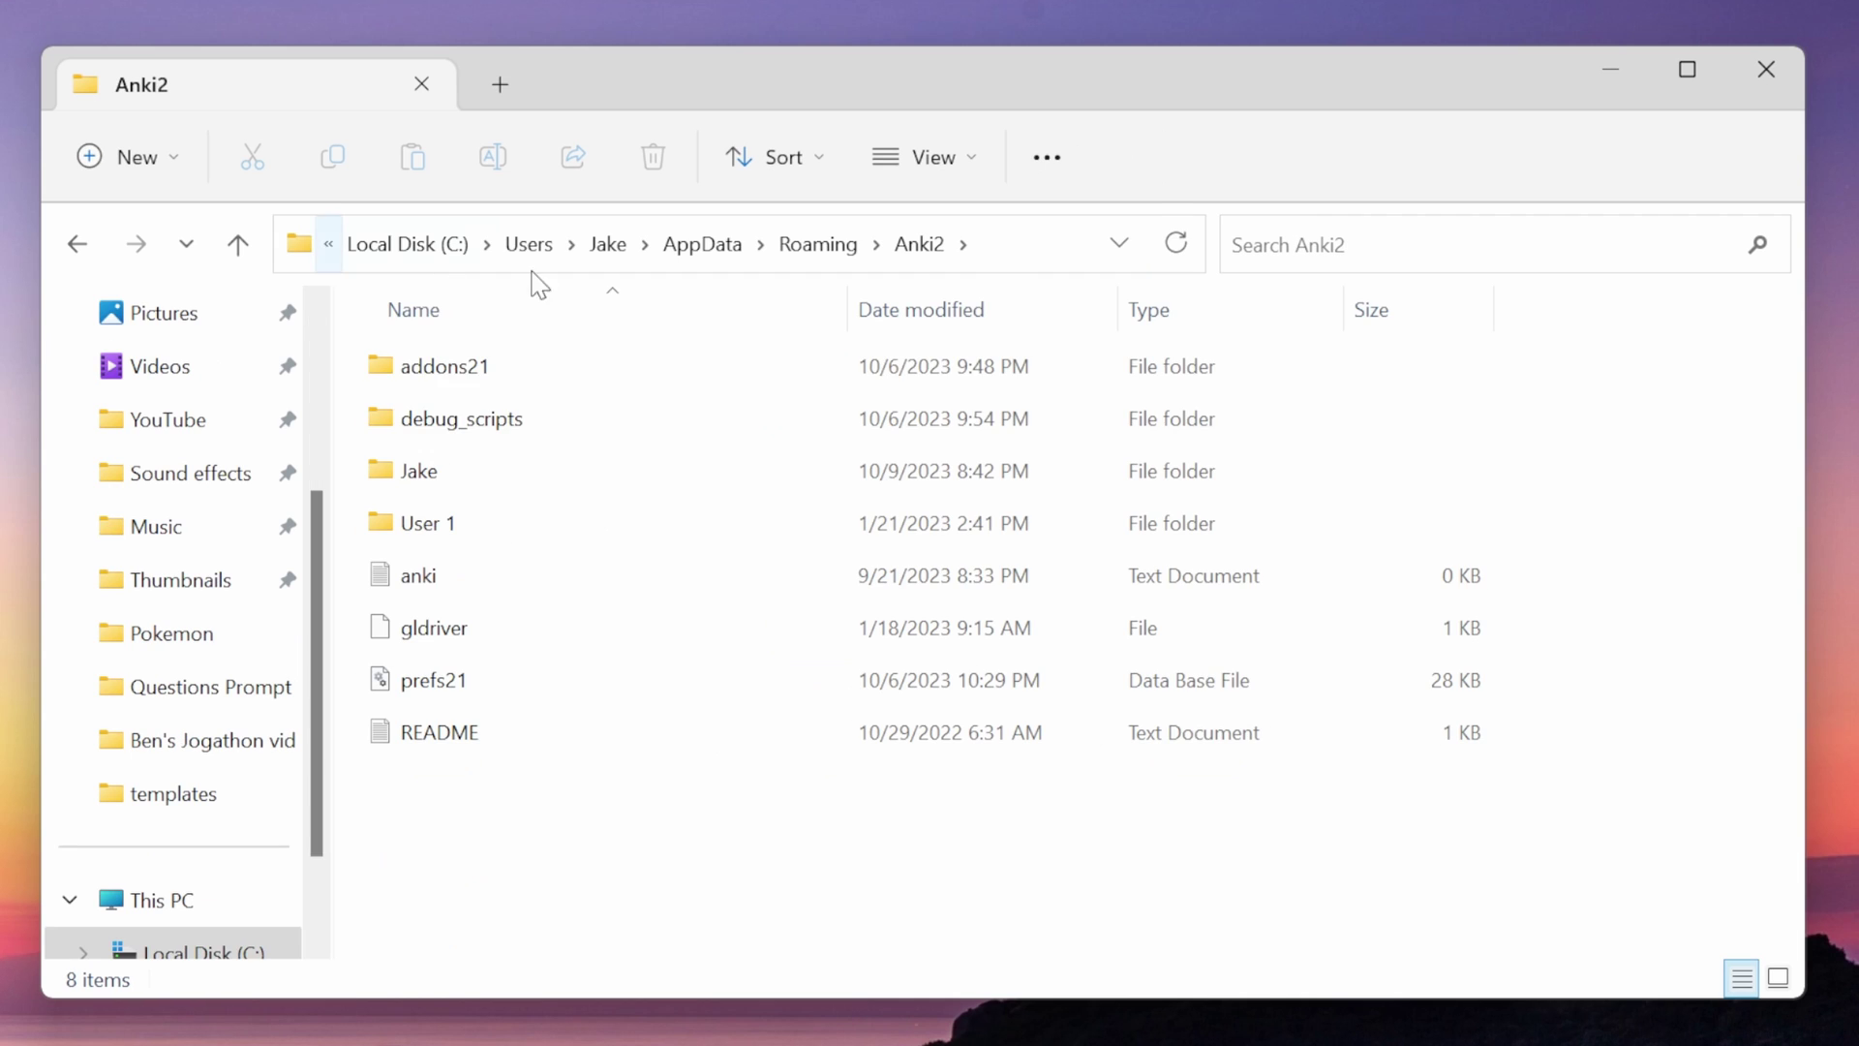
click(426, 475)
double_click(431, 481)
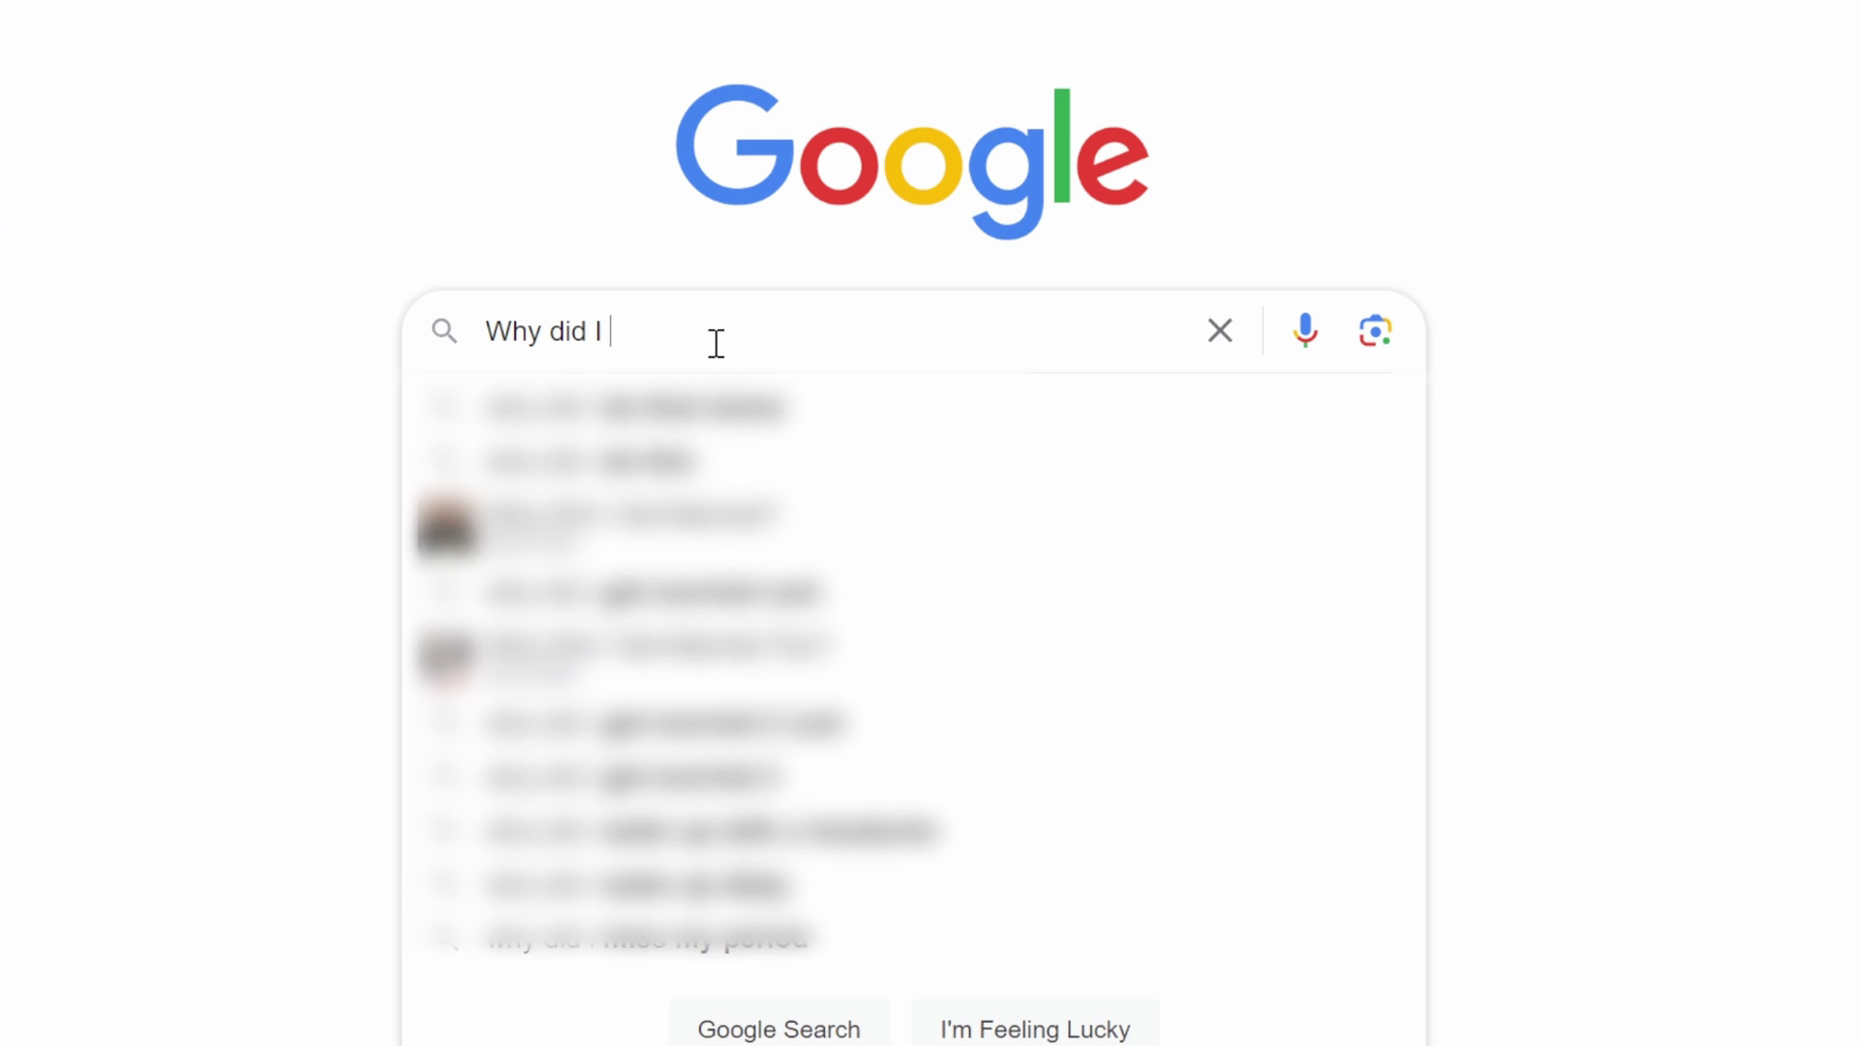
text(do this to myself)
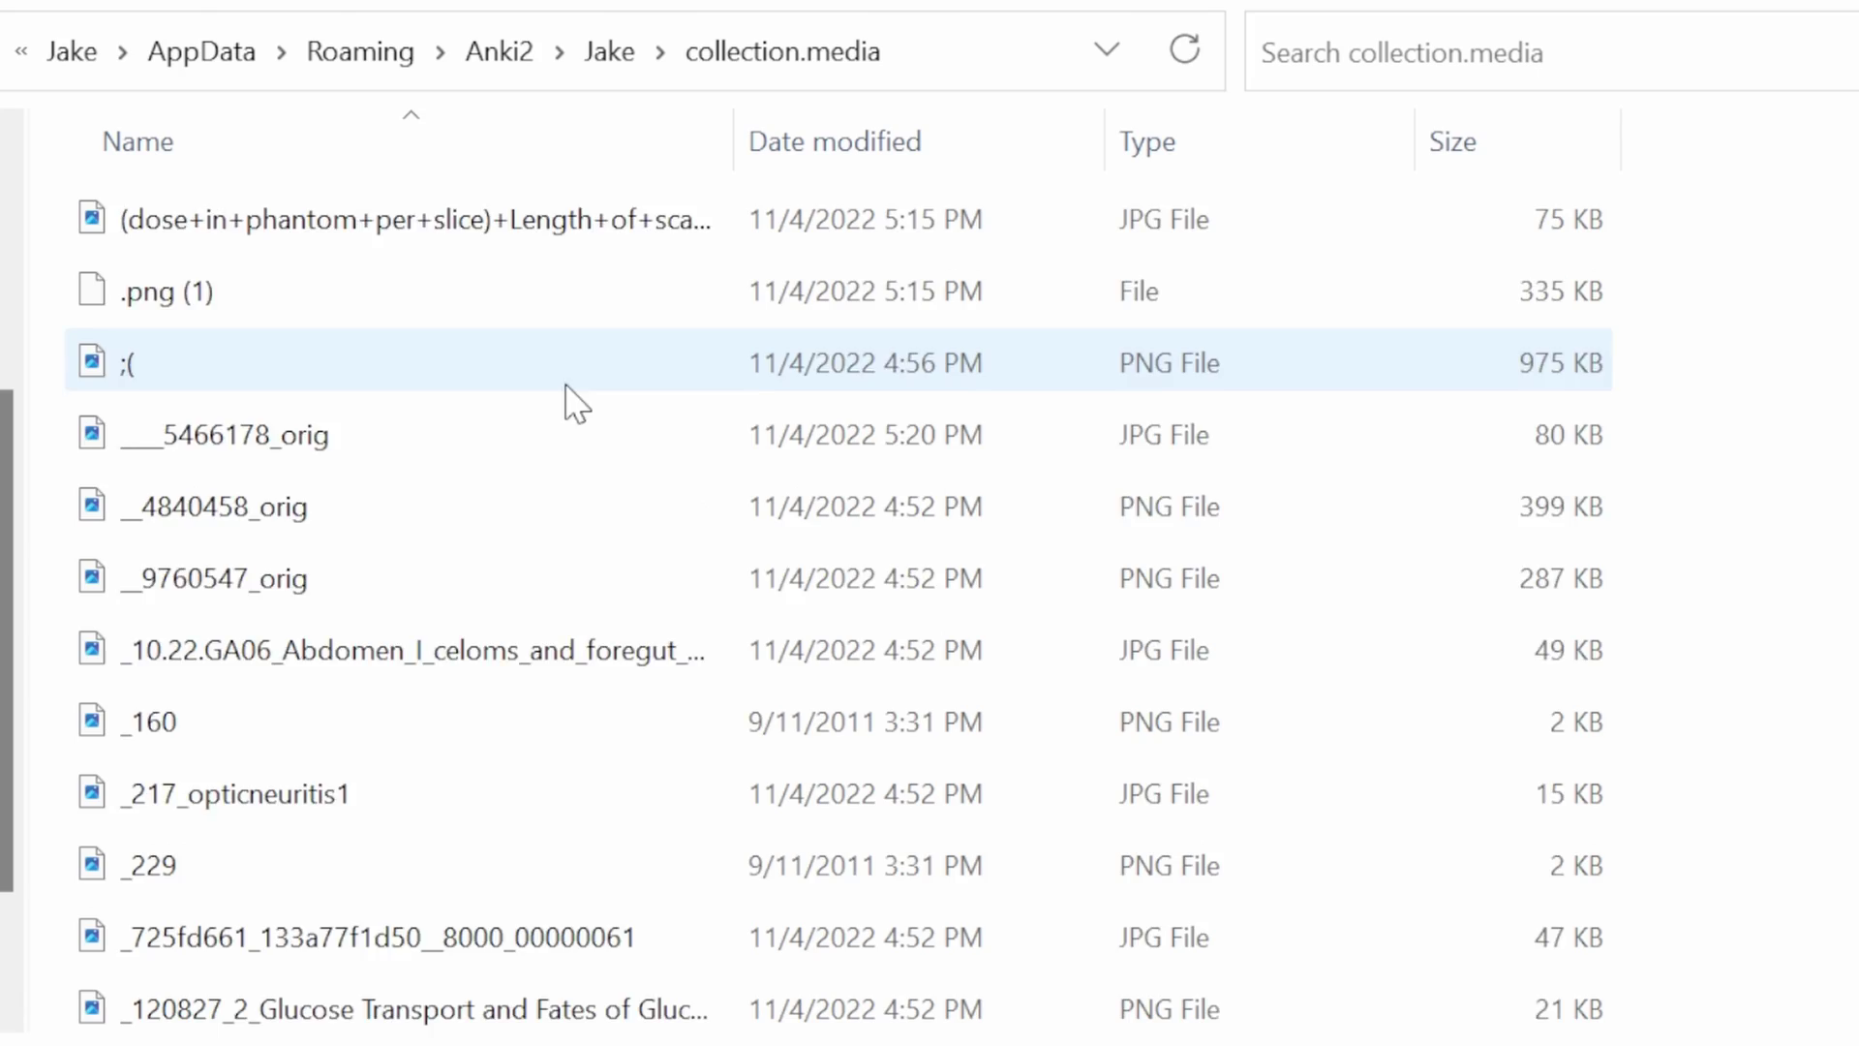
Rename the desktop sprite file to _pokemon2
scroll(568, 403, down, 10)
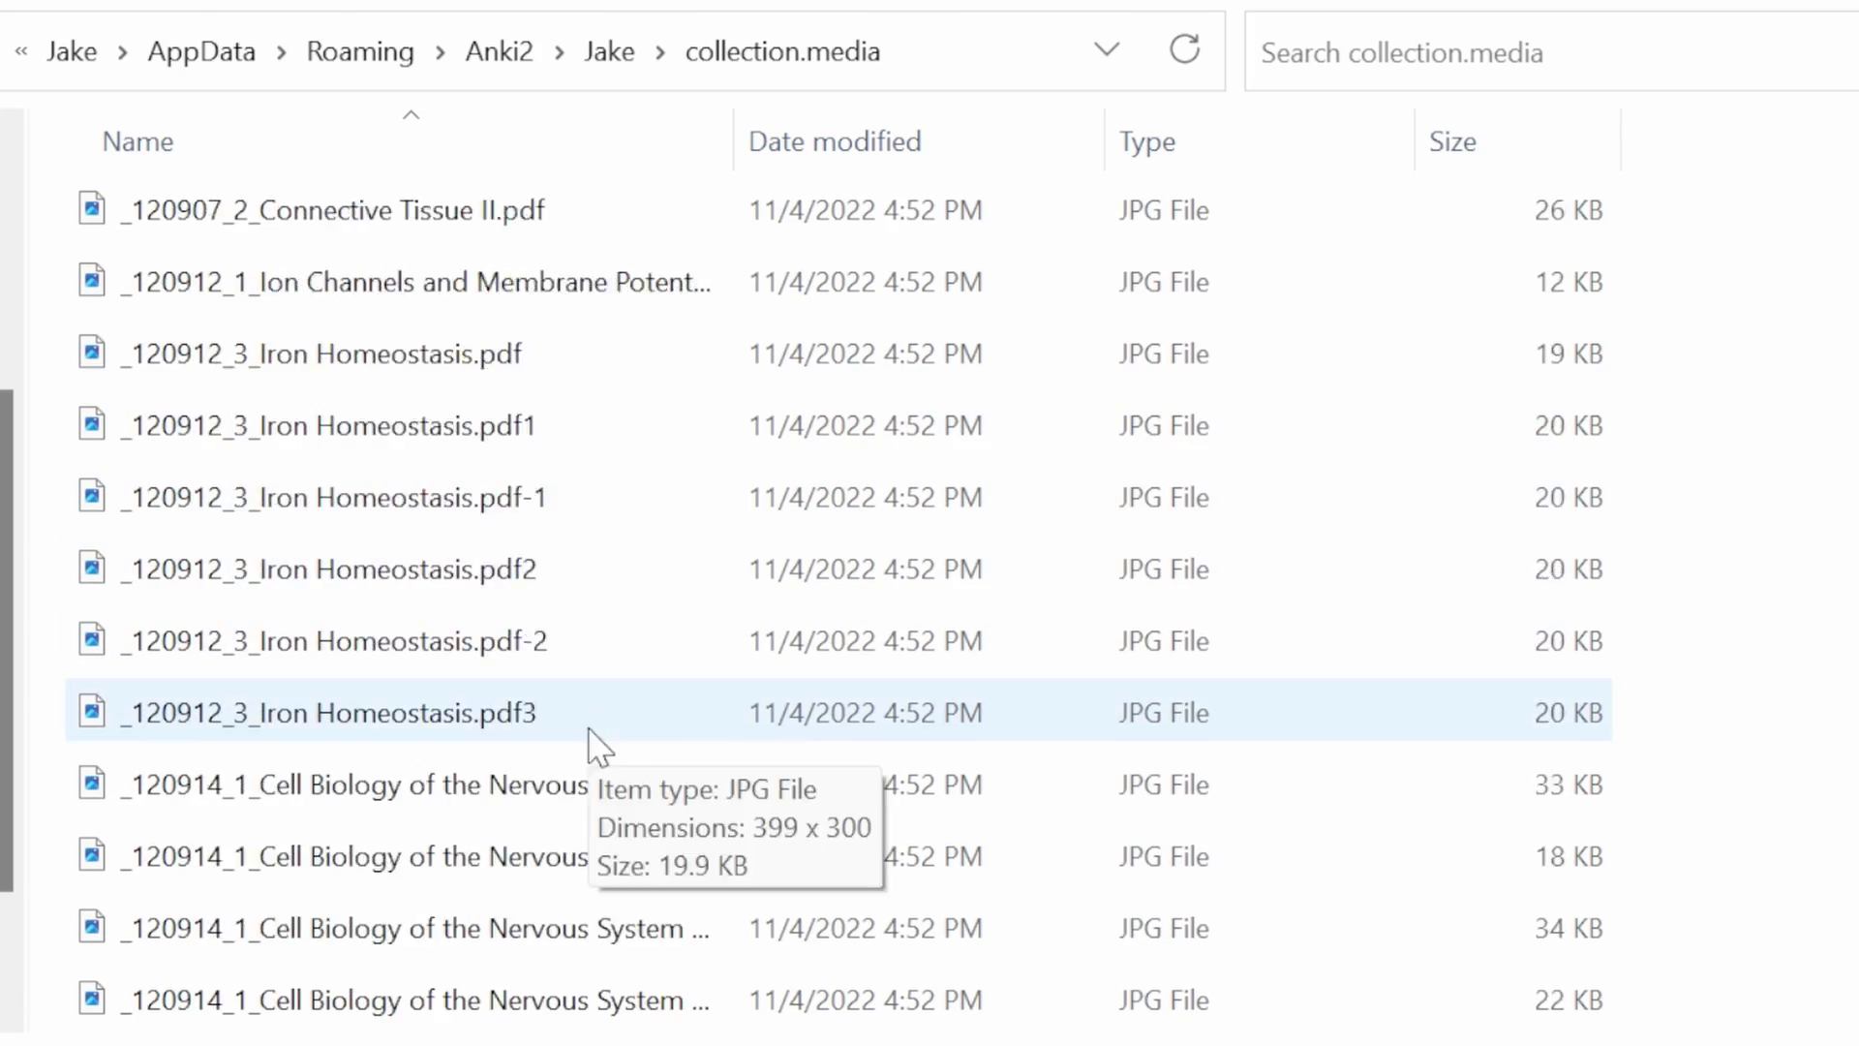
scroll(571, 741, up, 10)
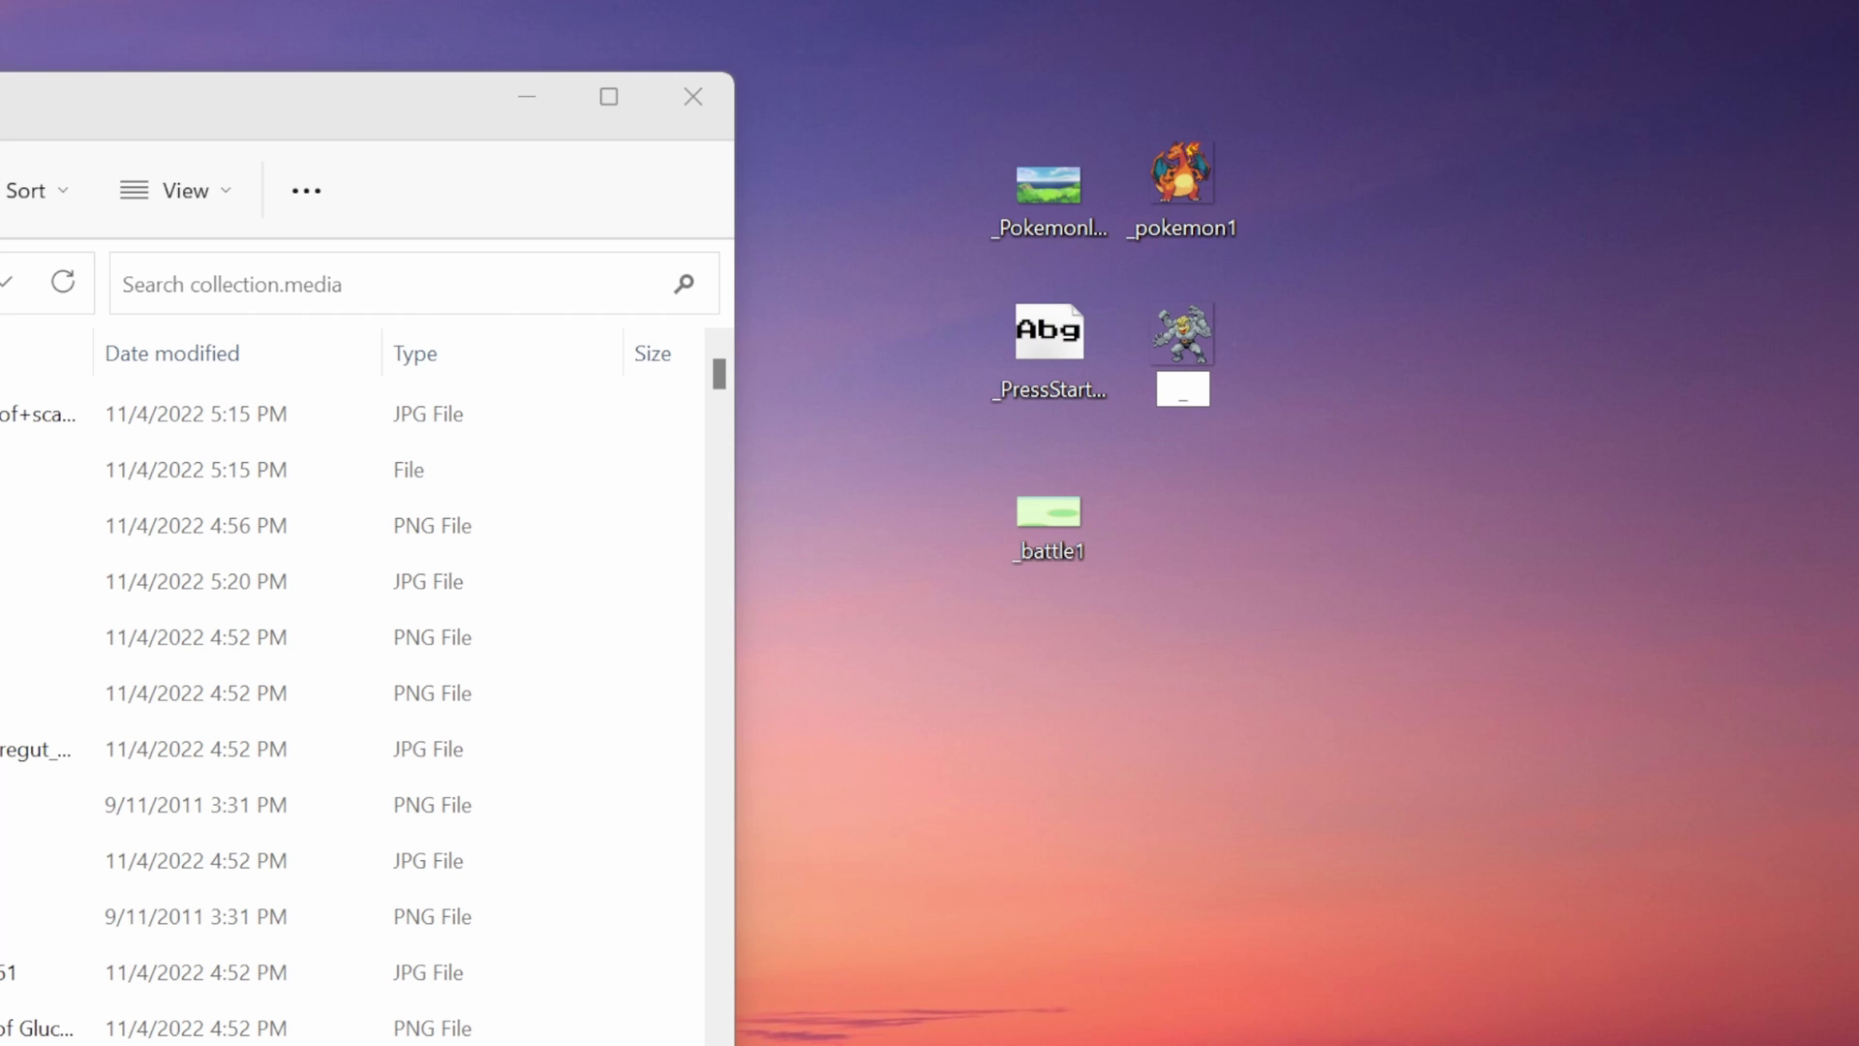
text(2)
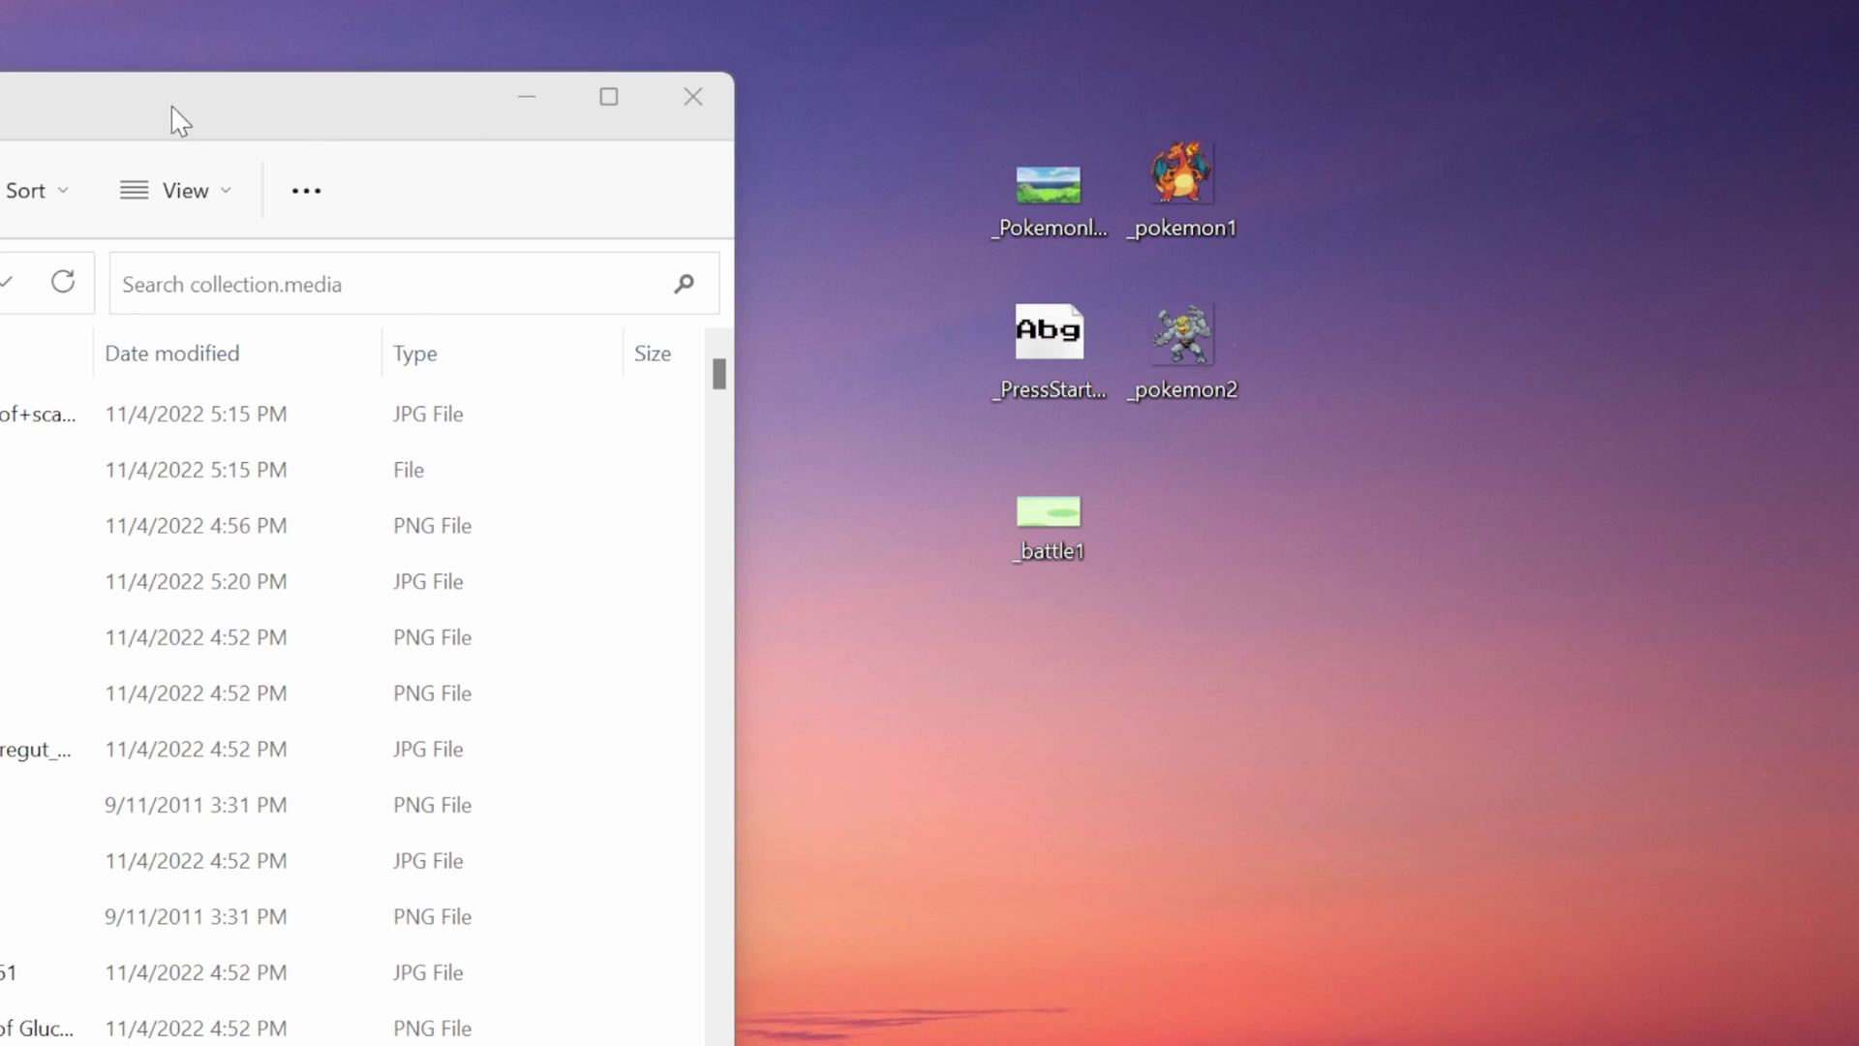
Drag the five prepared desktop files into the collection.media folder
drag(181, 120, 207, 15)
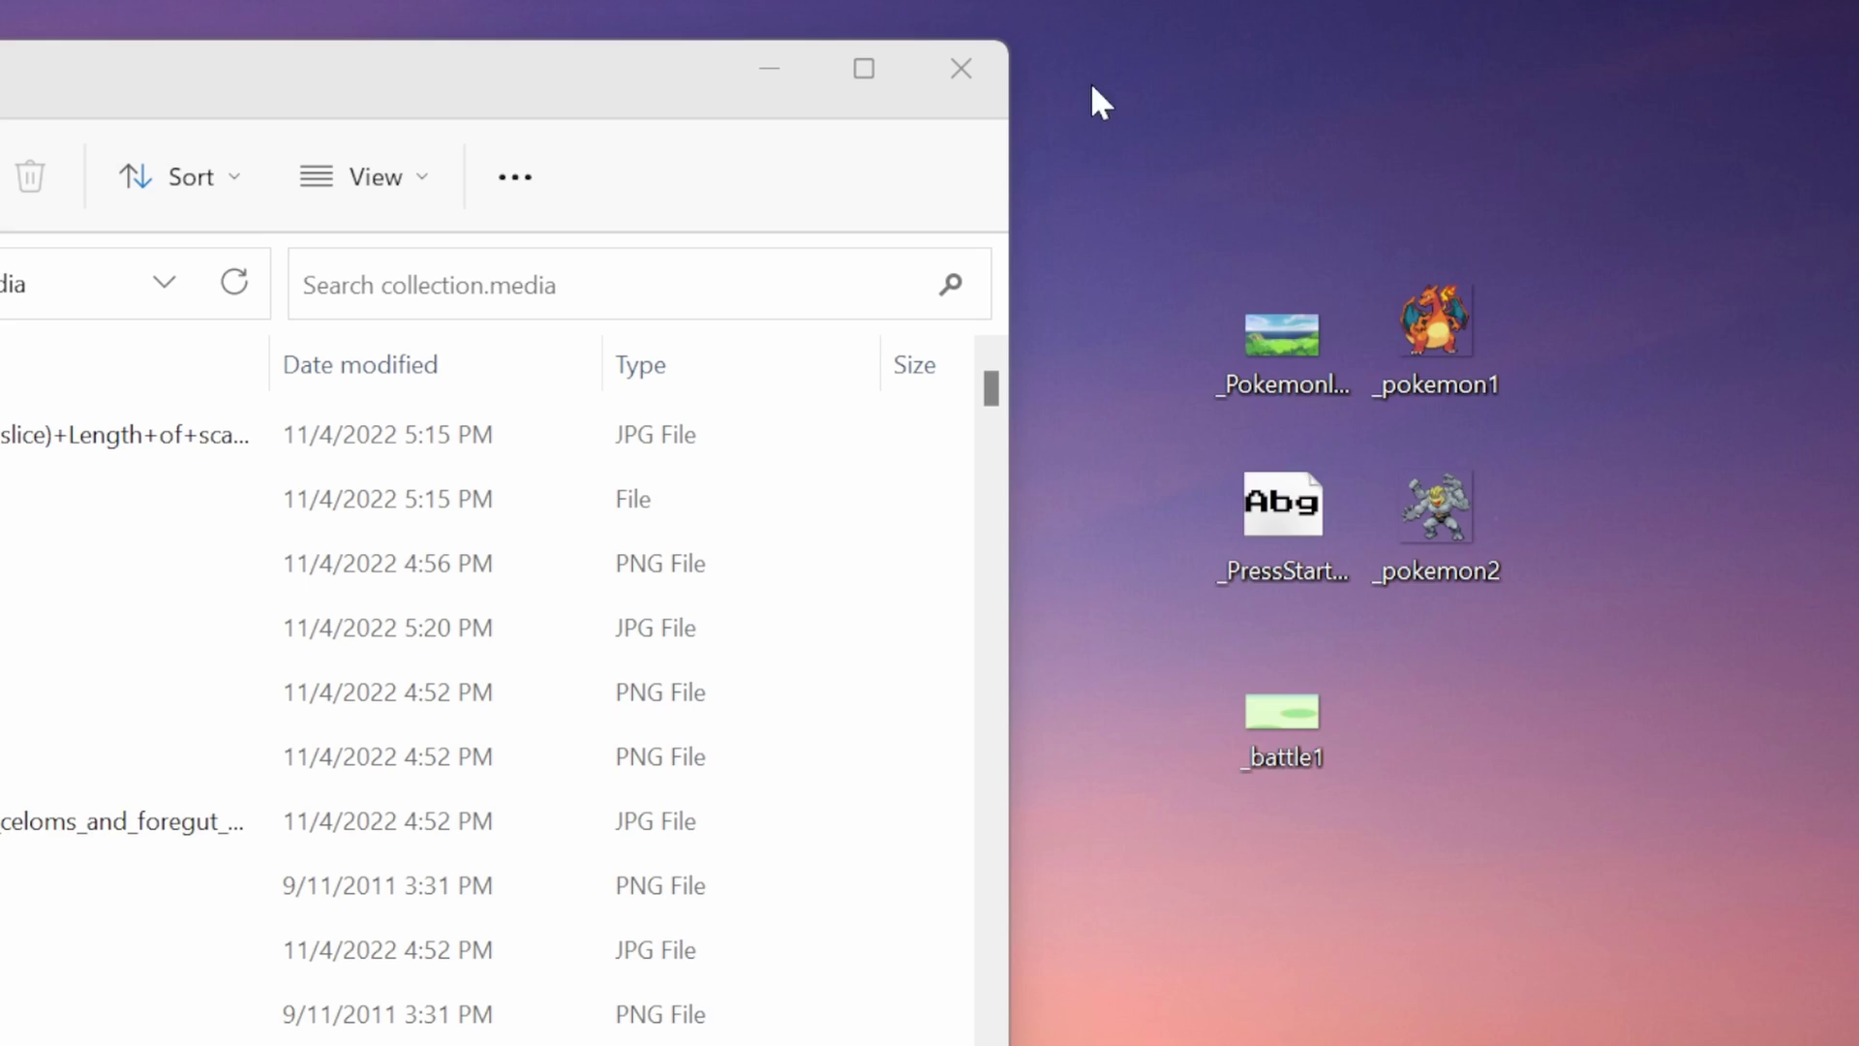
drag(1098, 93, 1695, 721)
drag(1224, 420, 100, 776)
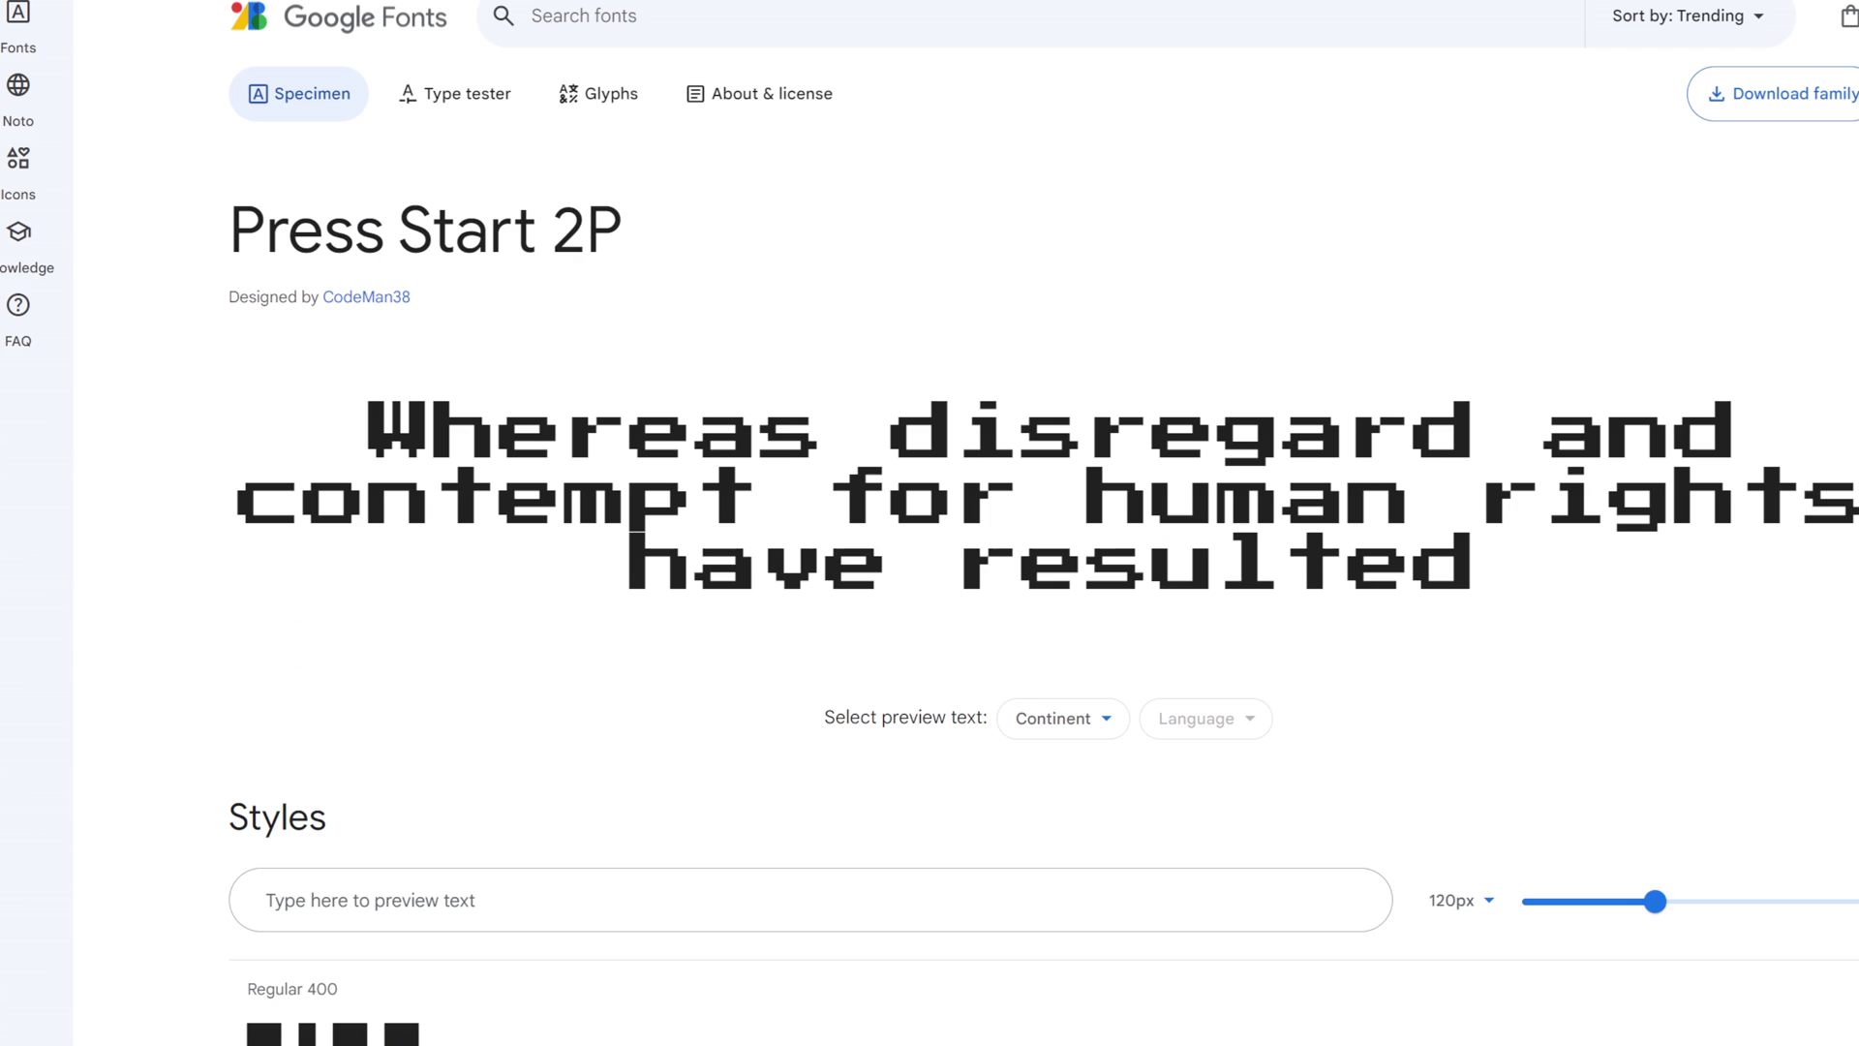
Scroll through the Press Start 2P font page and the Pokémon sprite-pack download page
scroll(930, 581, down, 5)
scroll(930, 581, down, 4)
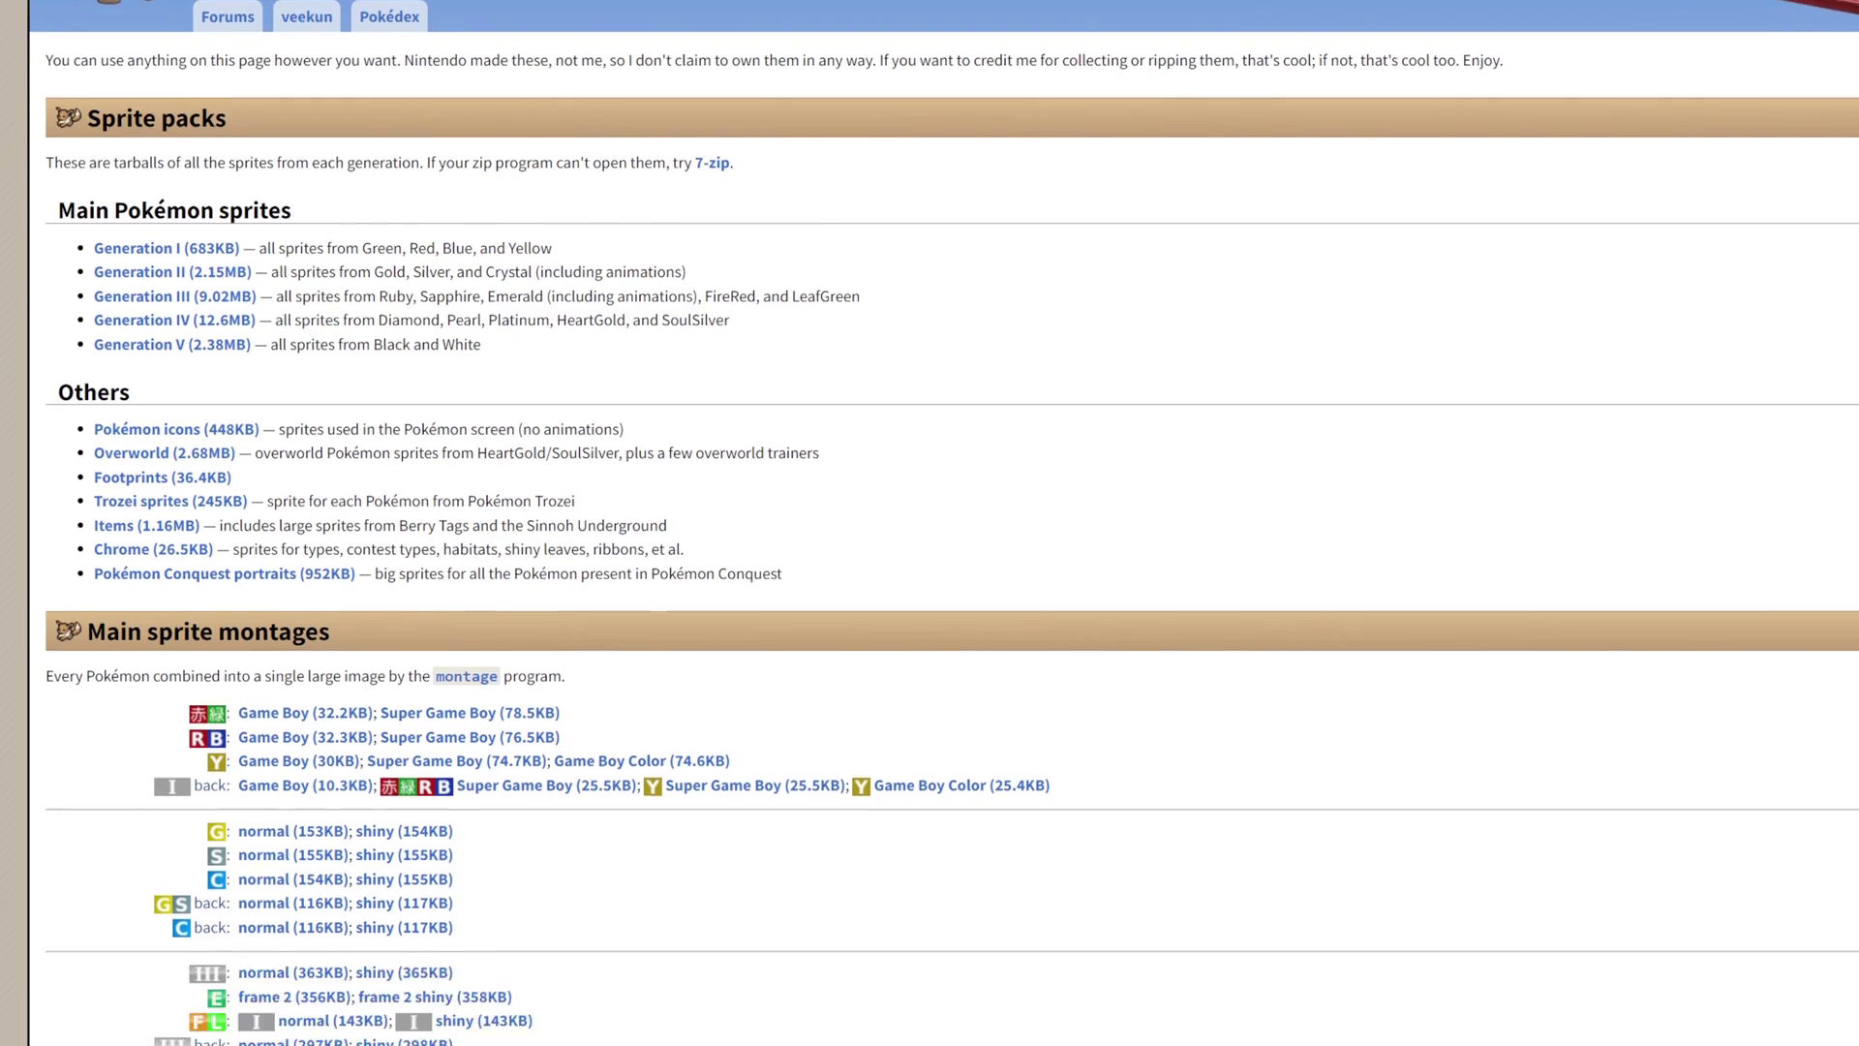
scroll(930, 523, down, 2)
scroll(930, 523, down, 3)
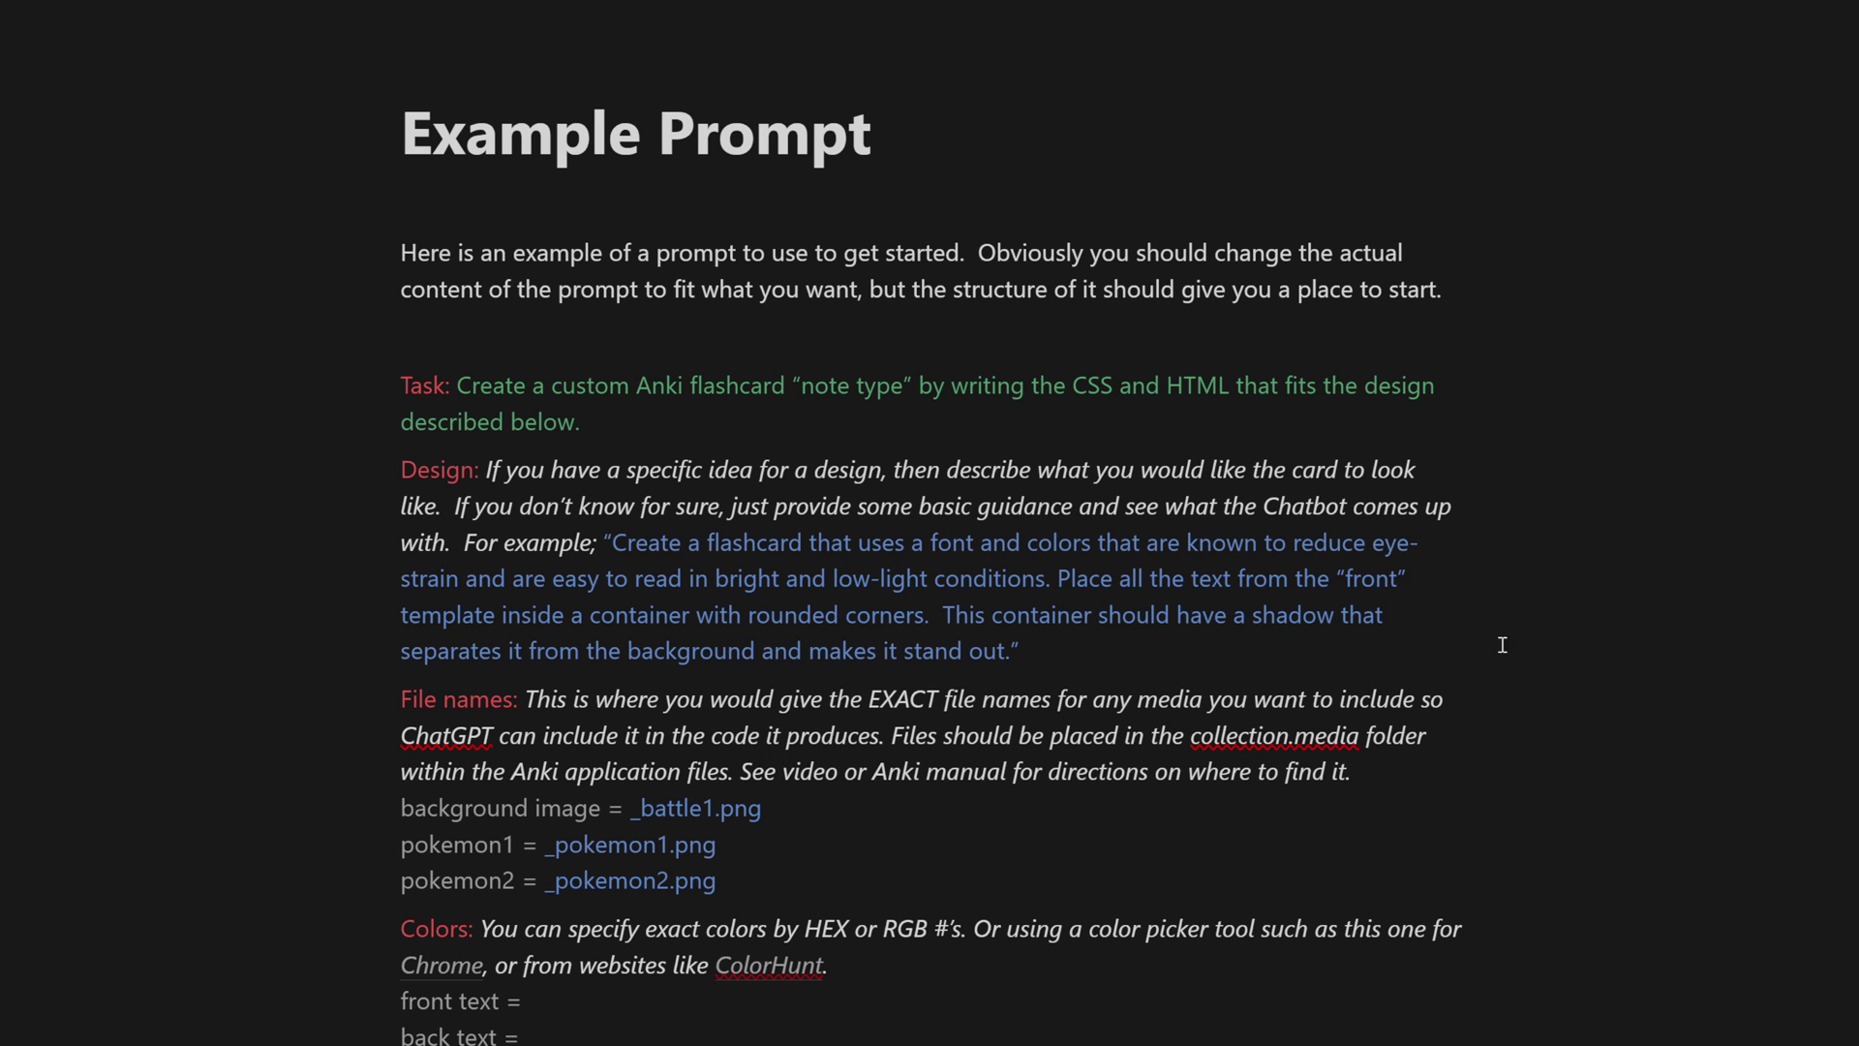
scroll(1514, 647, down, 1)
scroll(1516, 648, down, 2)
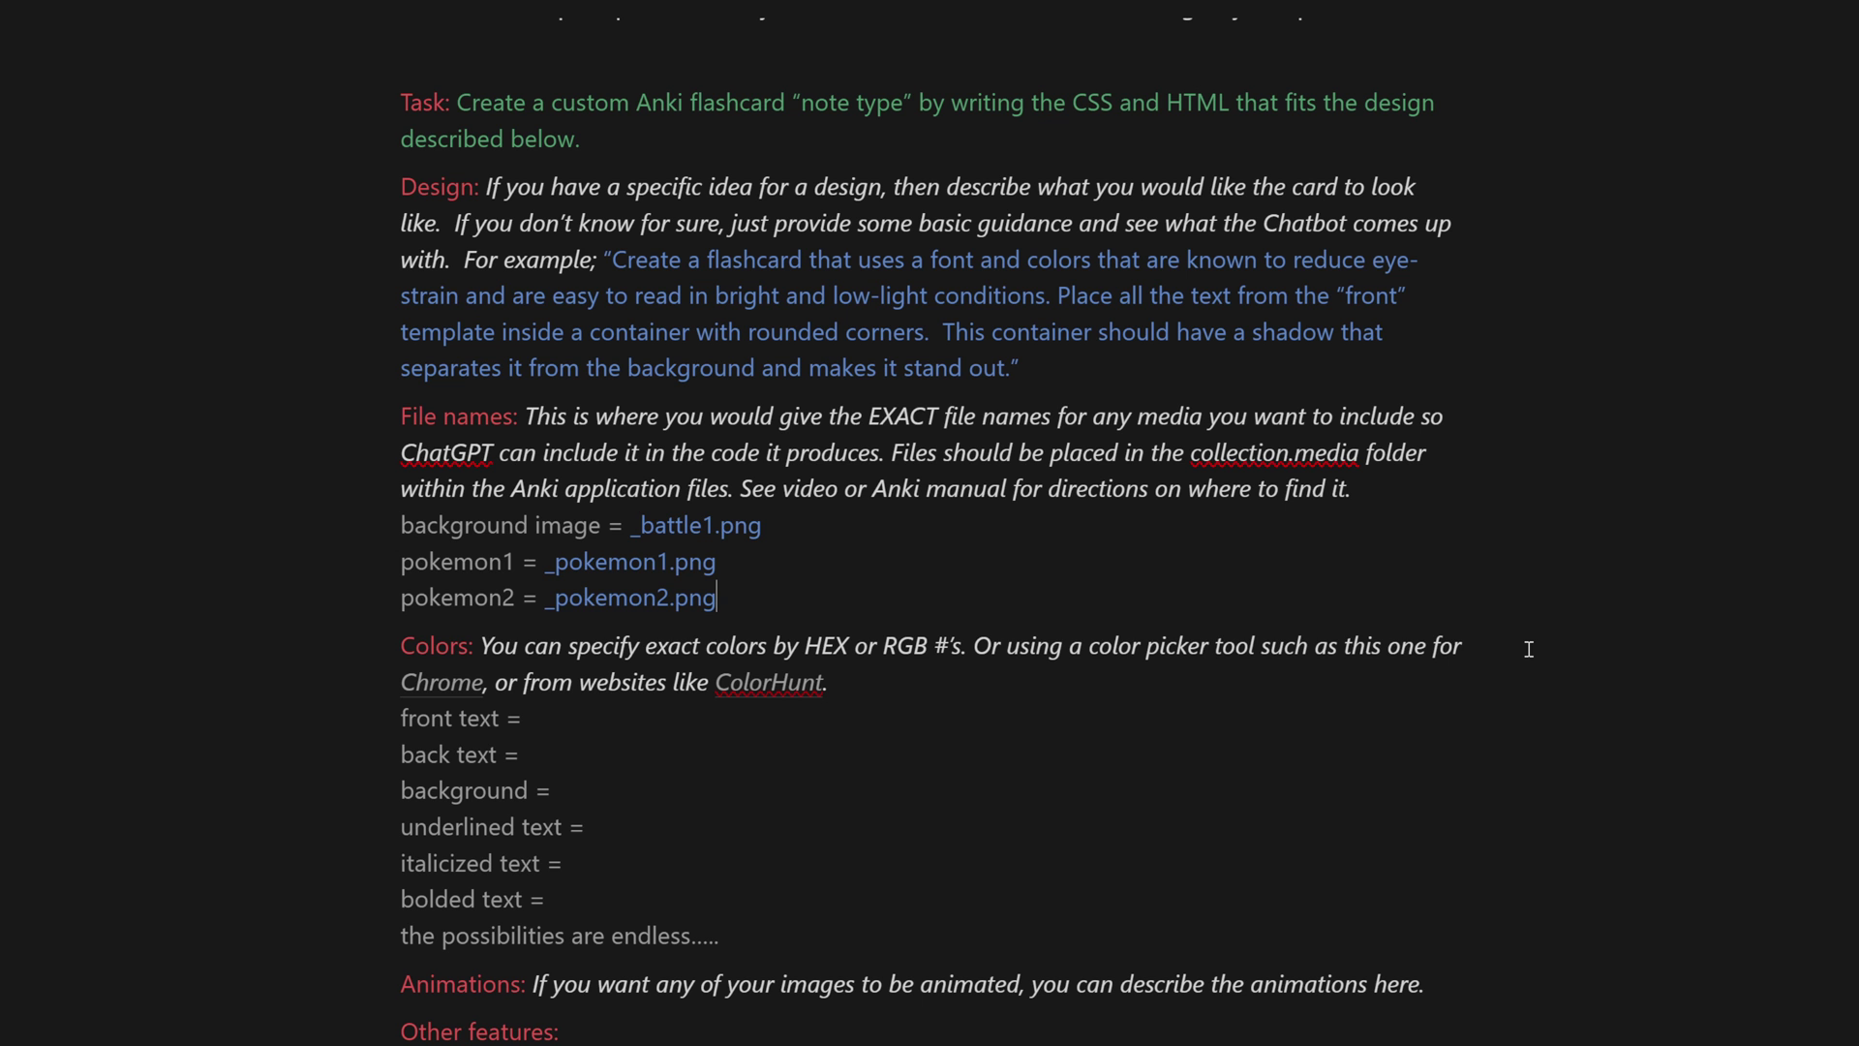
scroll(1411, 793, up, 2)
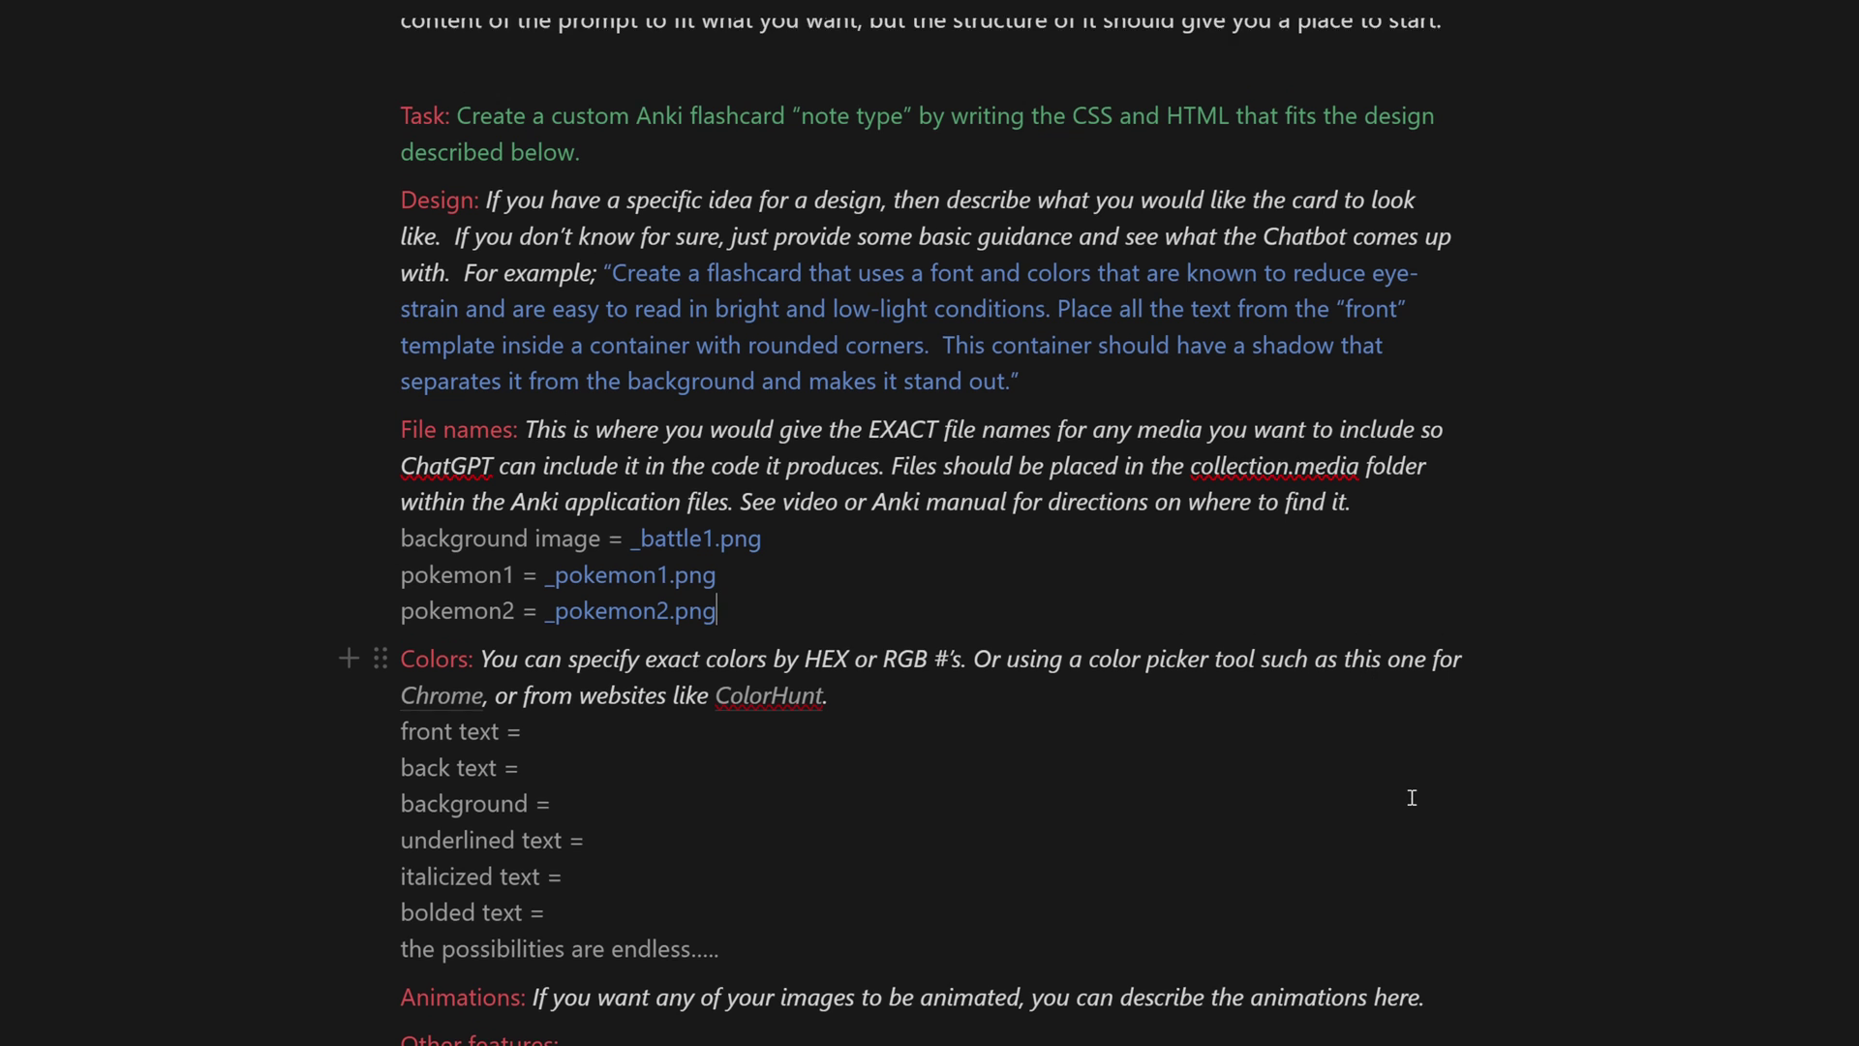
scroll(1413, 799, down, 2)
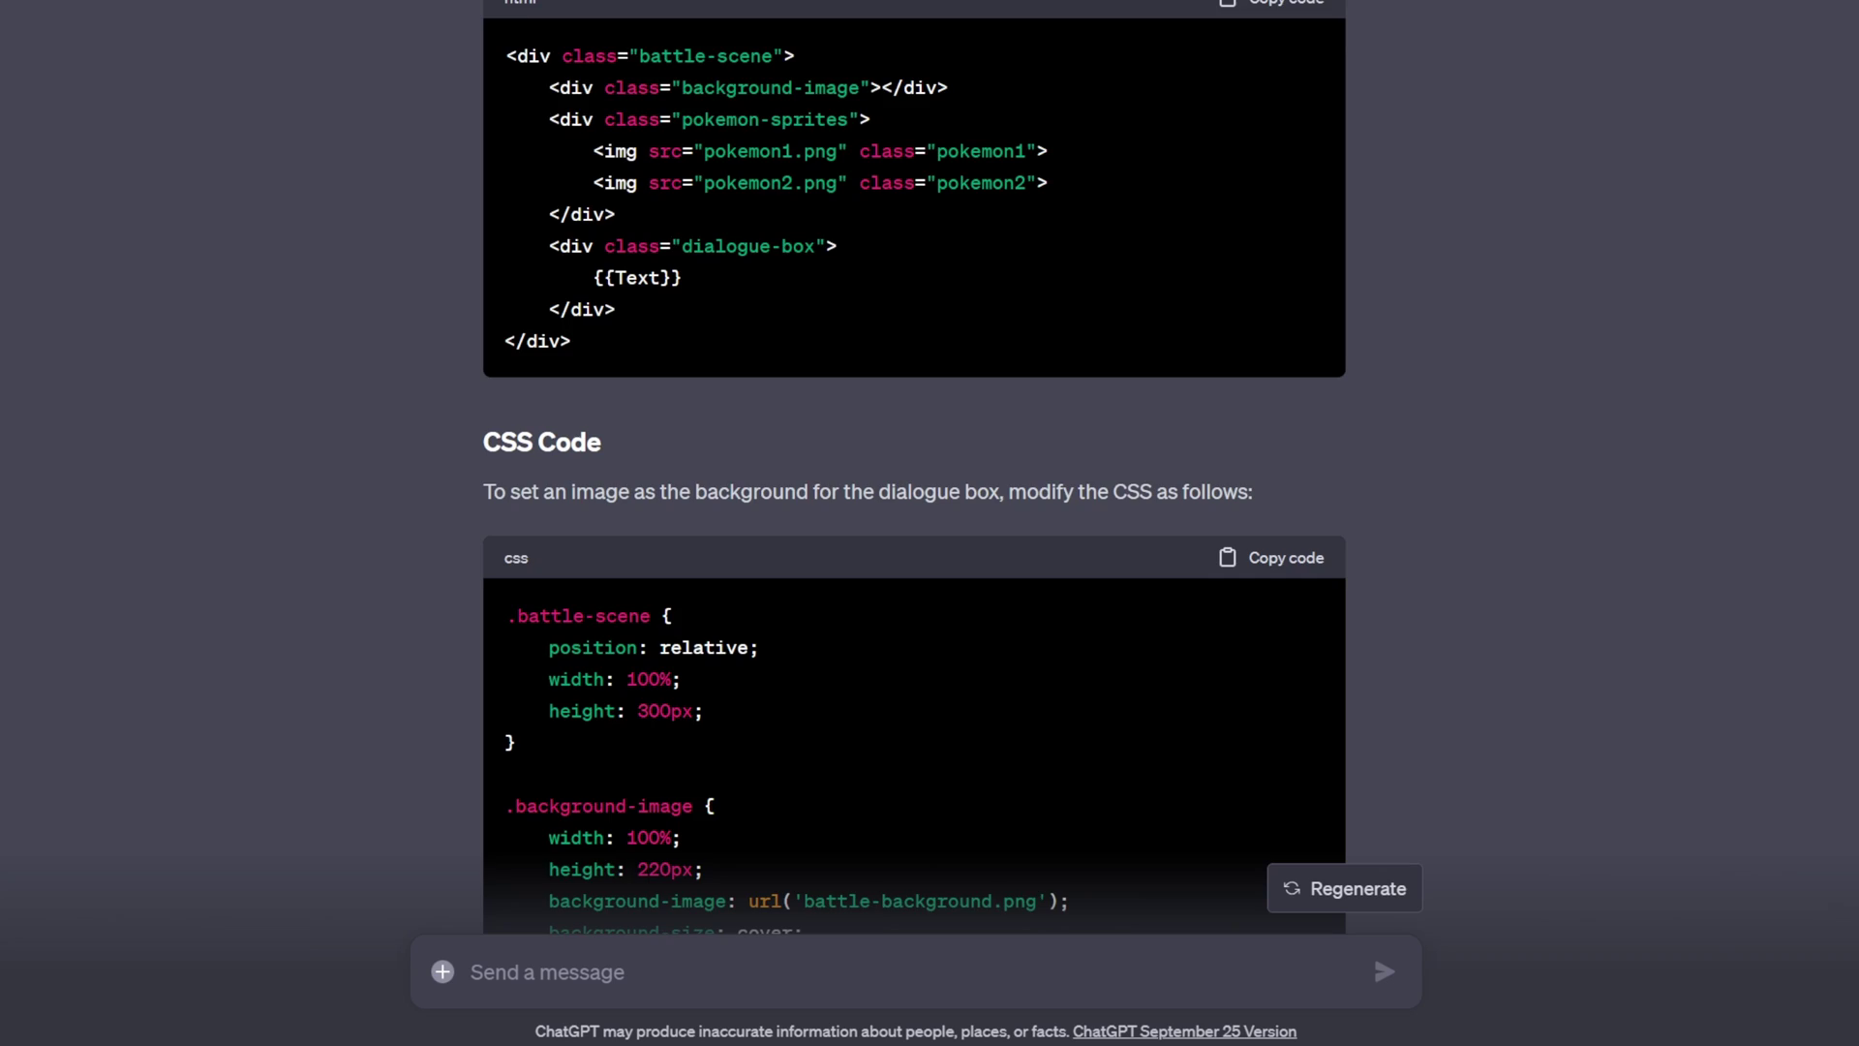
Copy ChatGPT's CSS and paste it into the Pokemon Beatdown card Styling
scroll(921, 369, down, 4)
click(1271, 161)
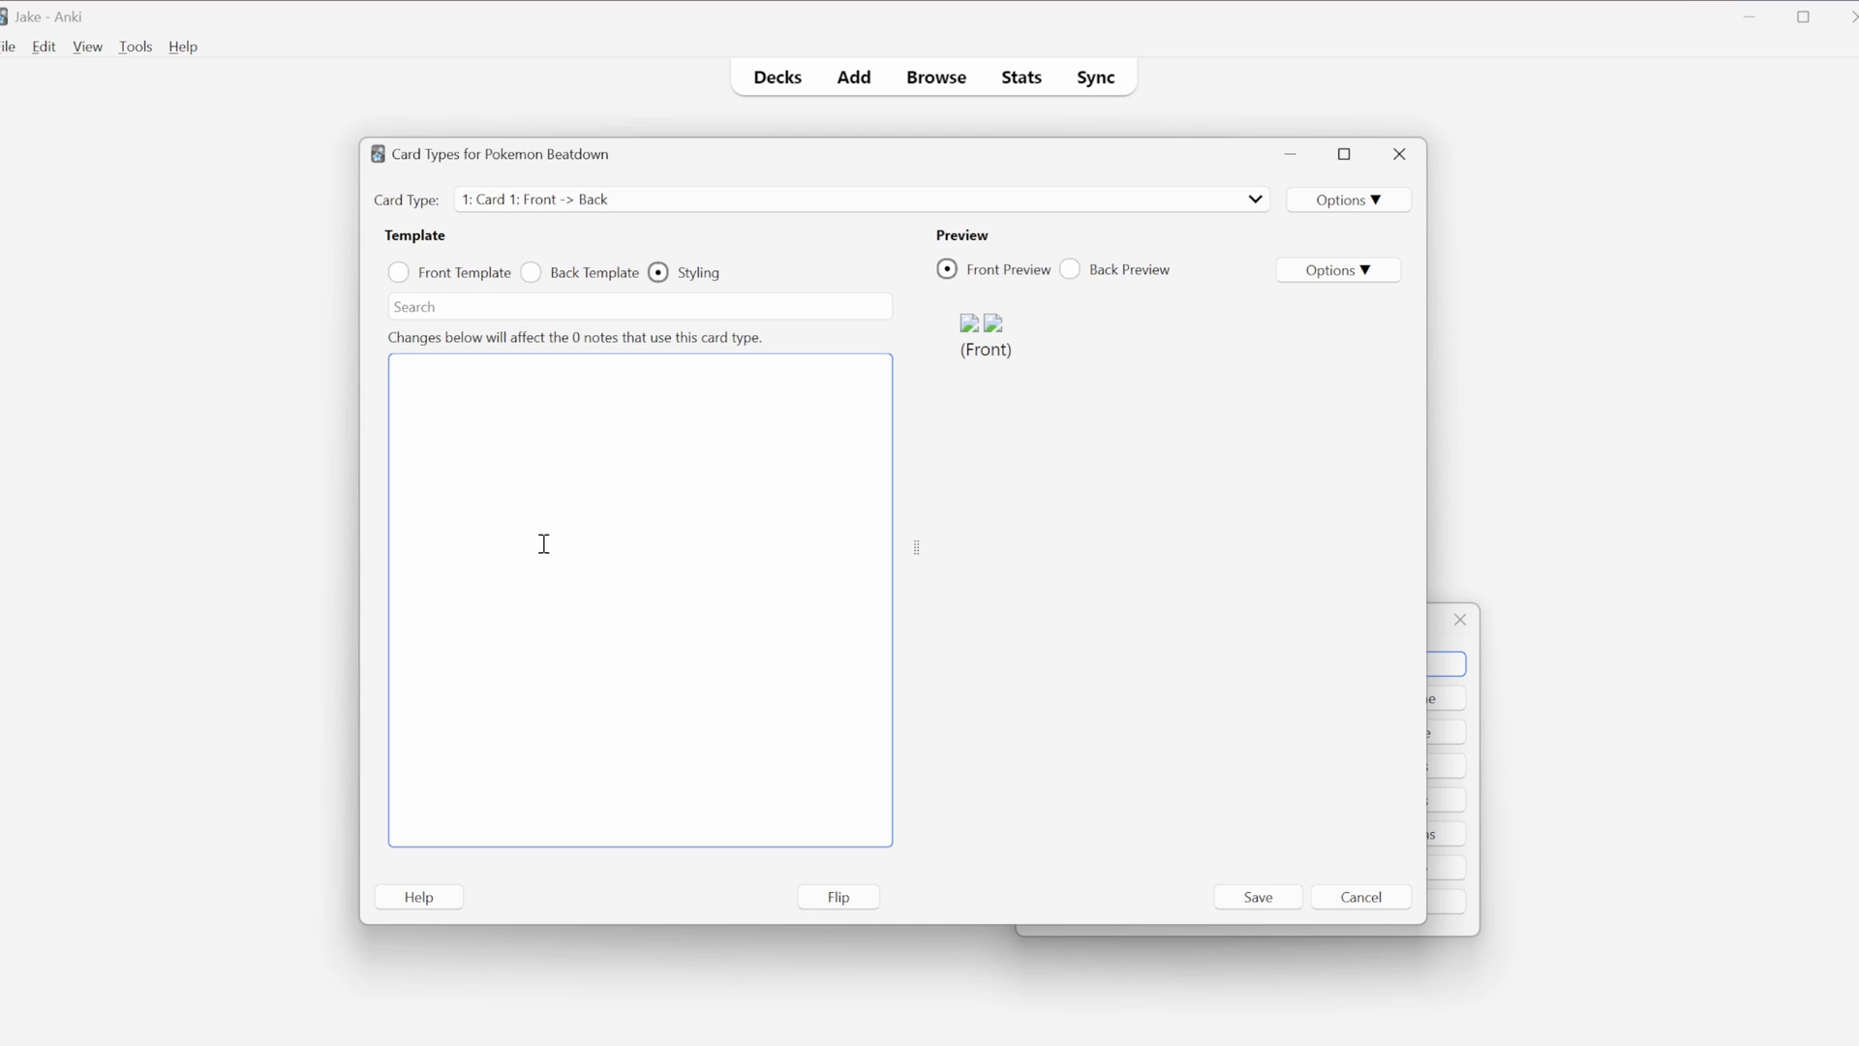
key(ctrl+v)
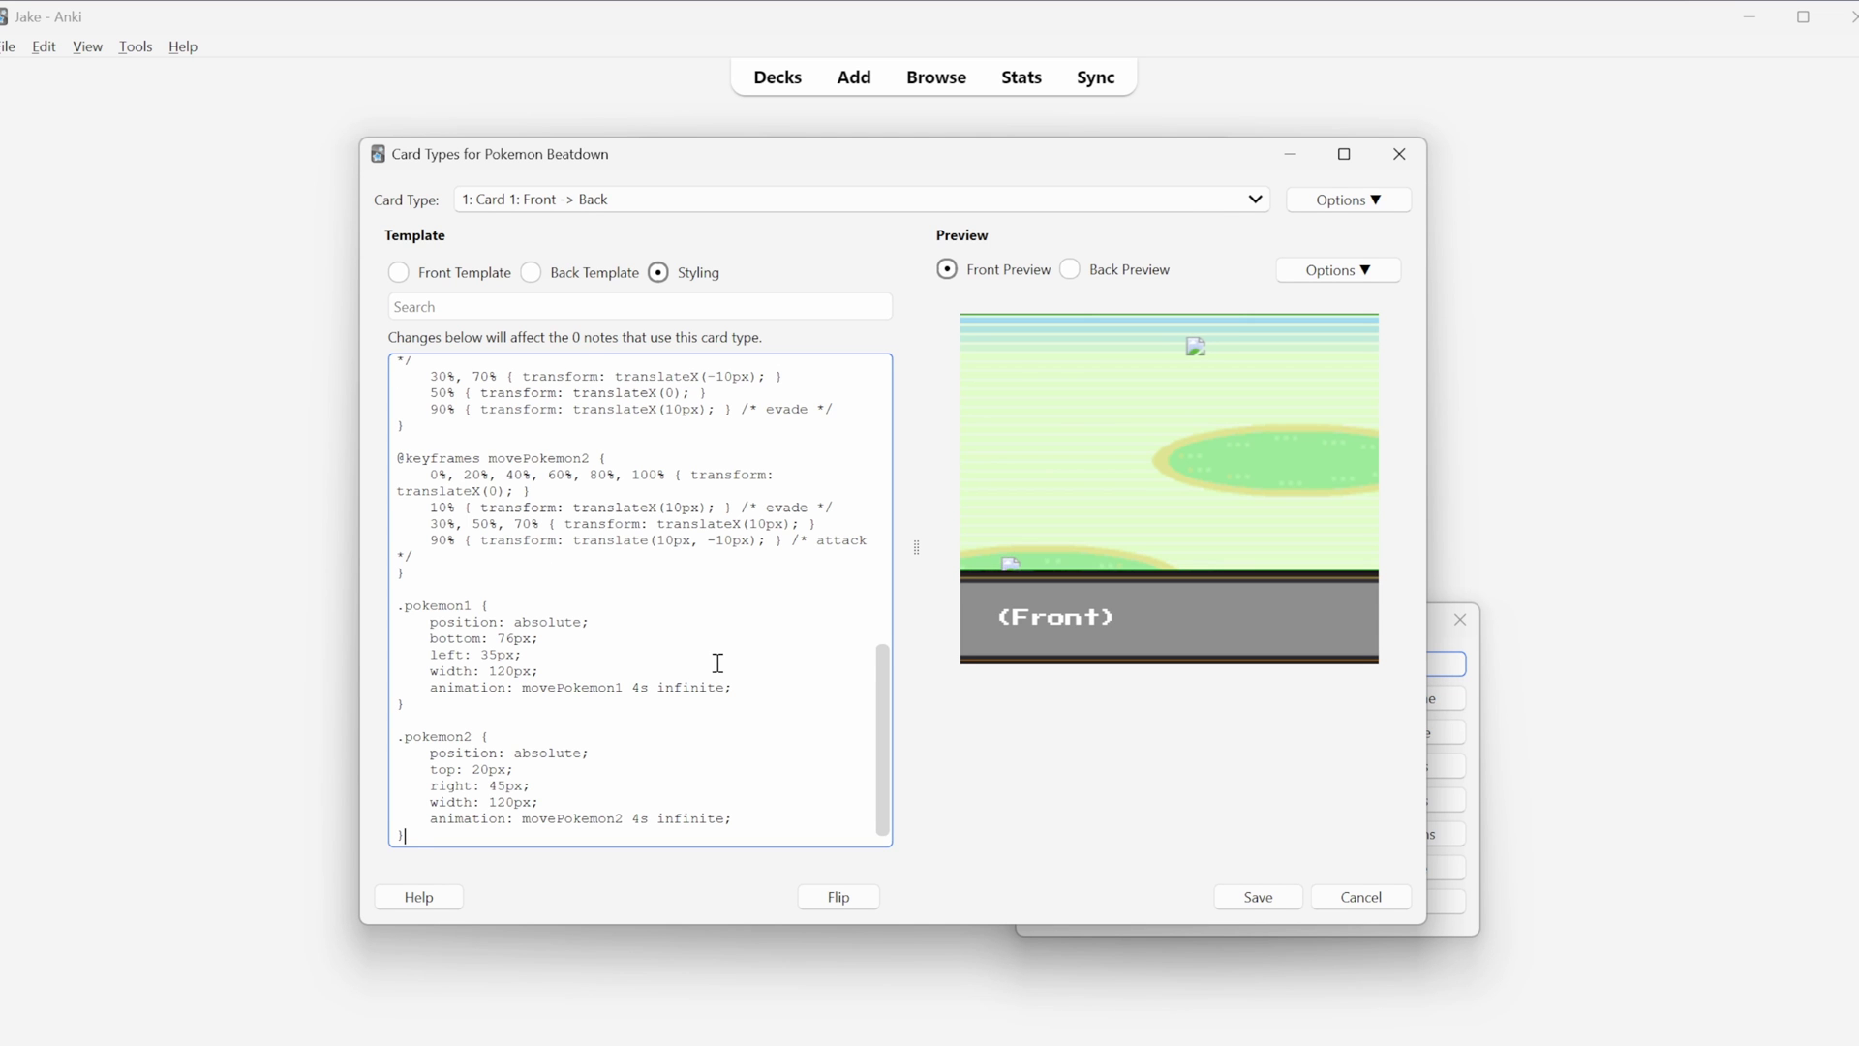
scroll(745, 620, up, 4)
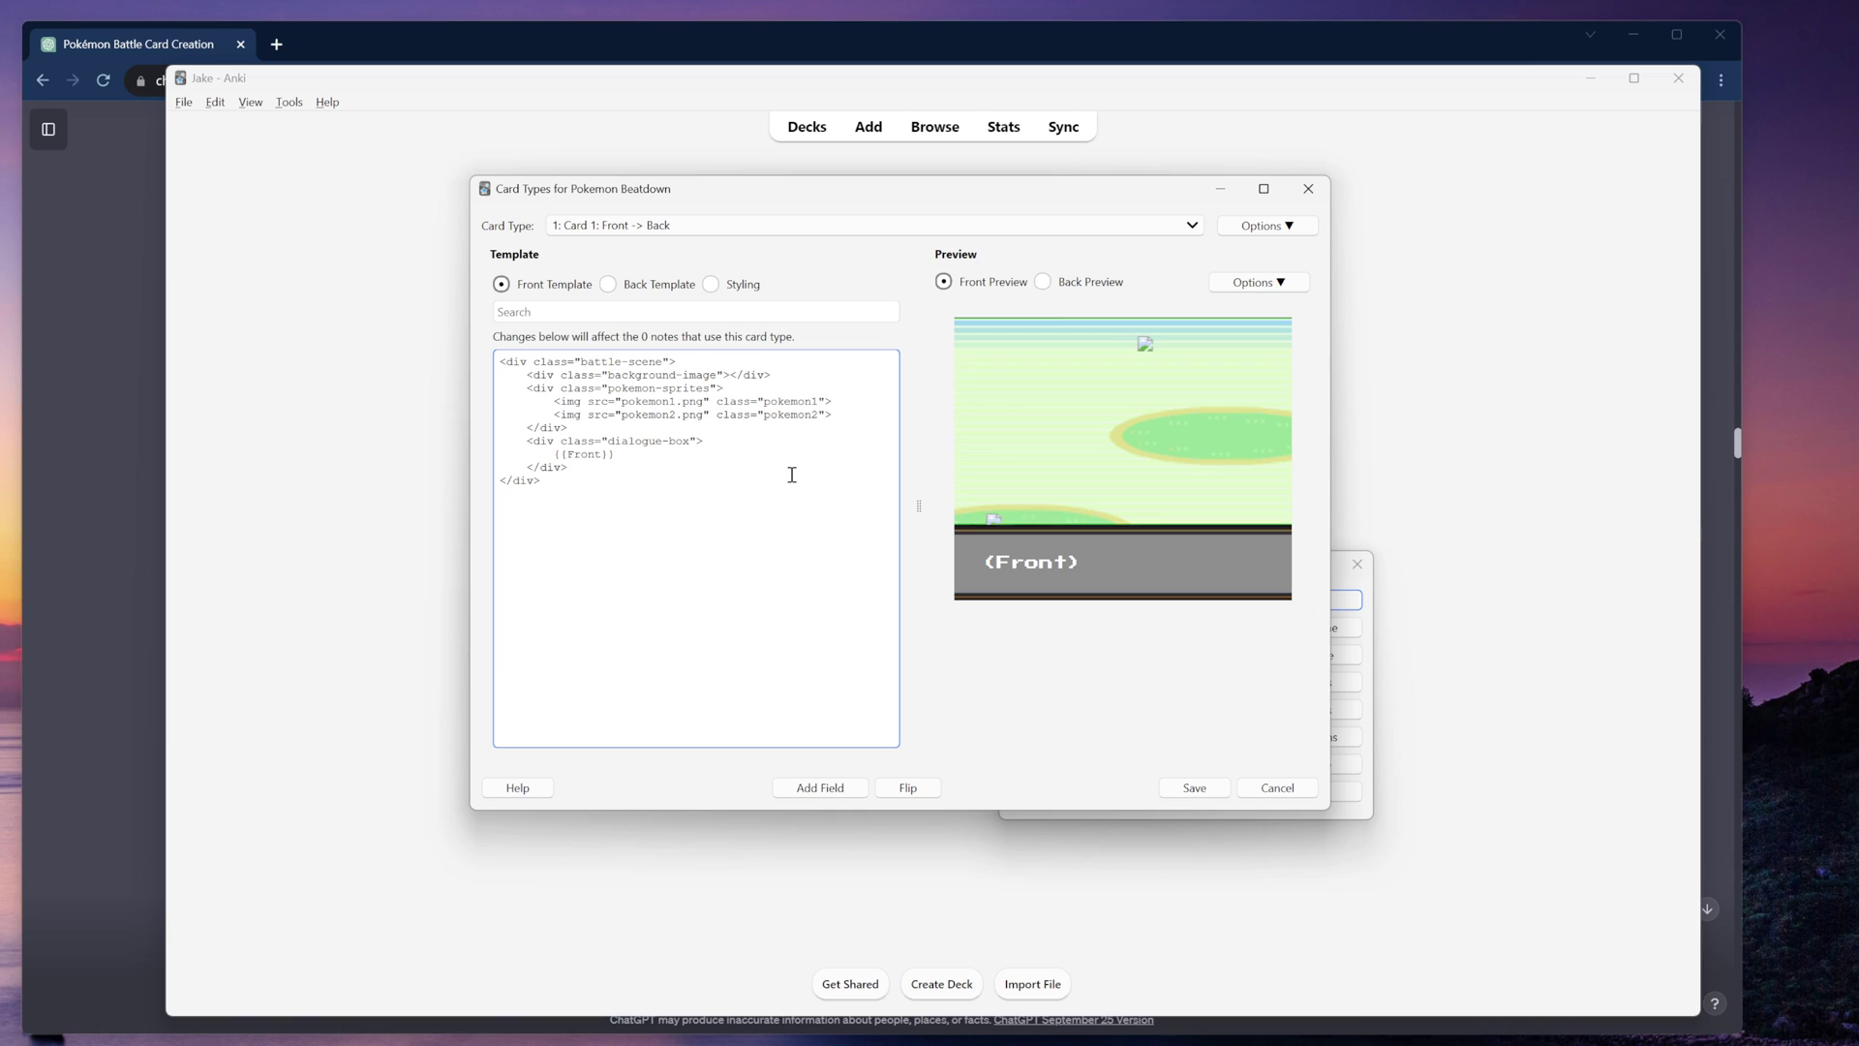
Change the first sprite's img src to _pokemon1.png in the front template
text(_)
text(_)
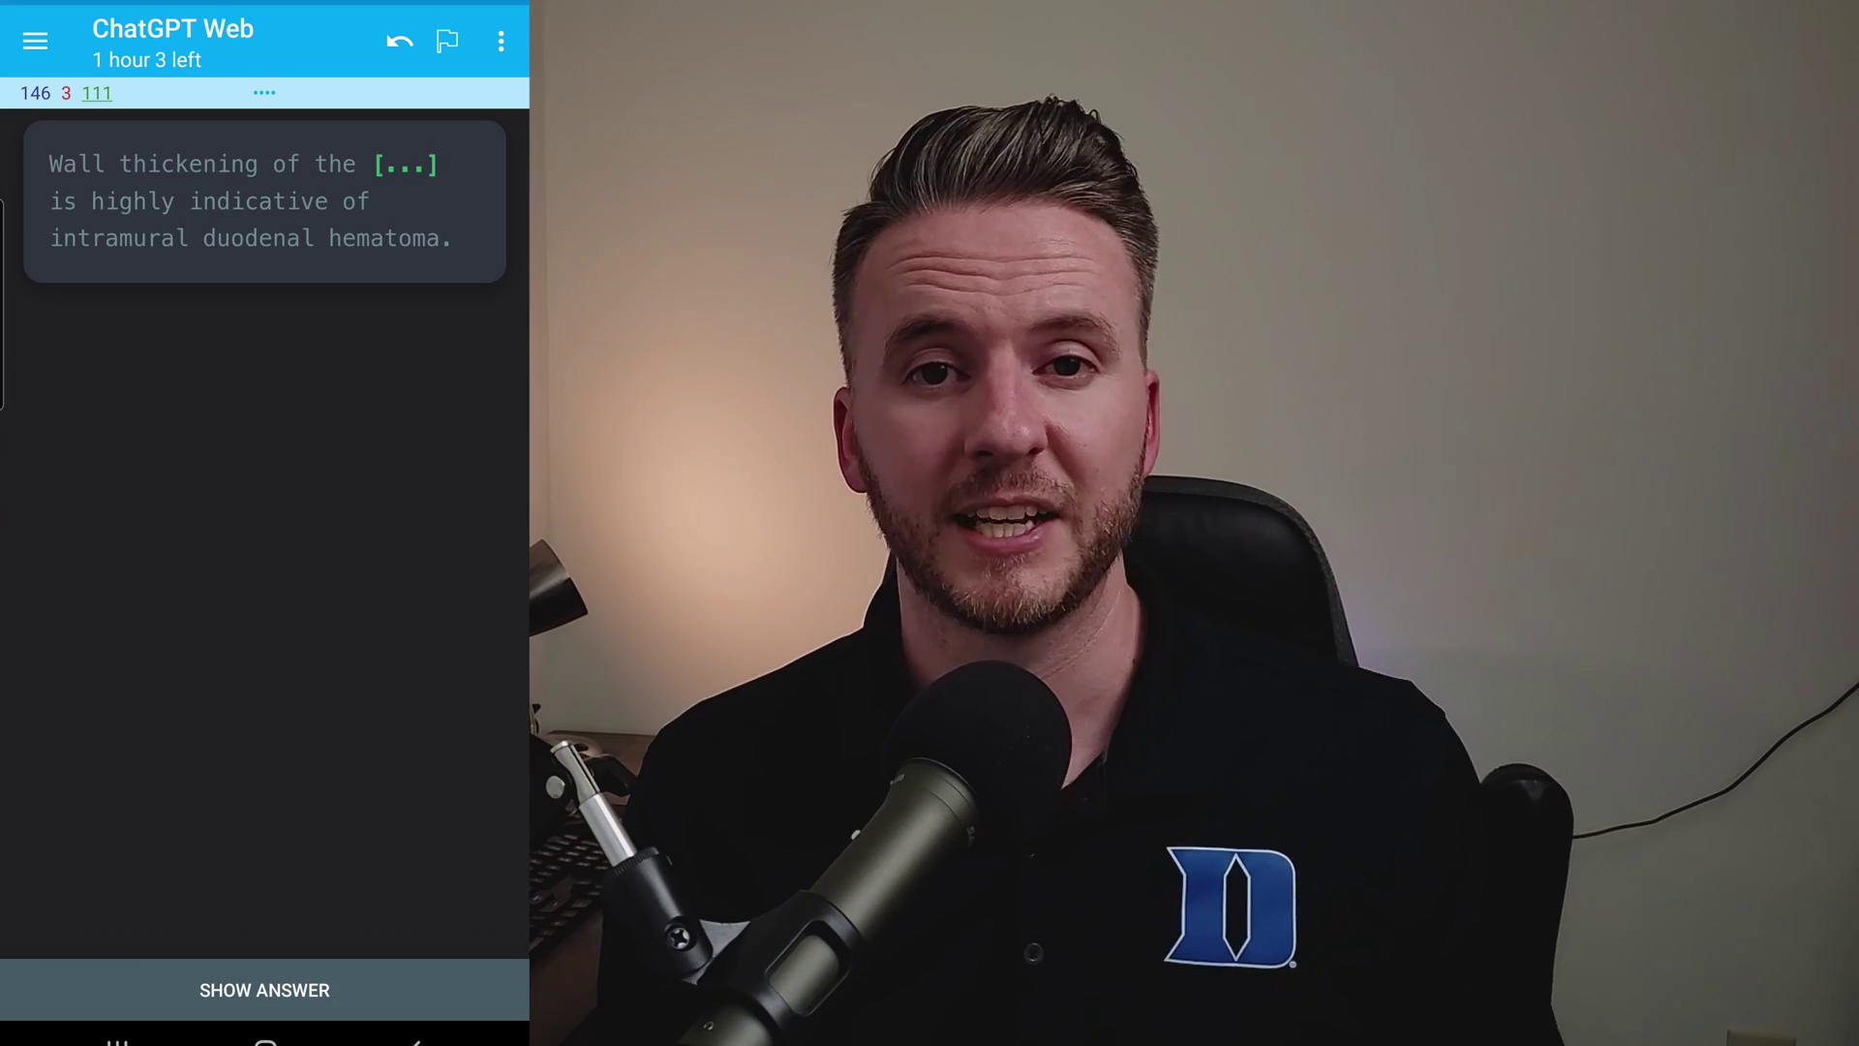
Reveal and grade the cloze card, then reveal the CT-image card's answer
click(340, 984)
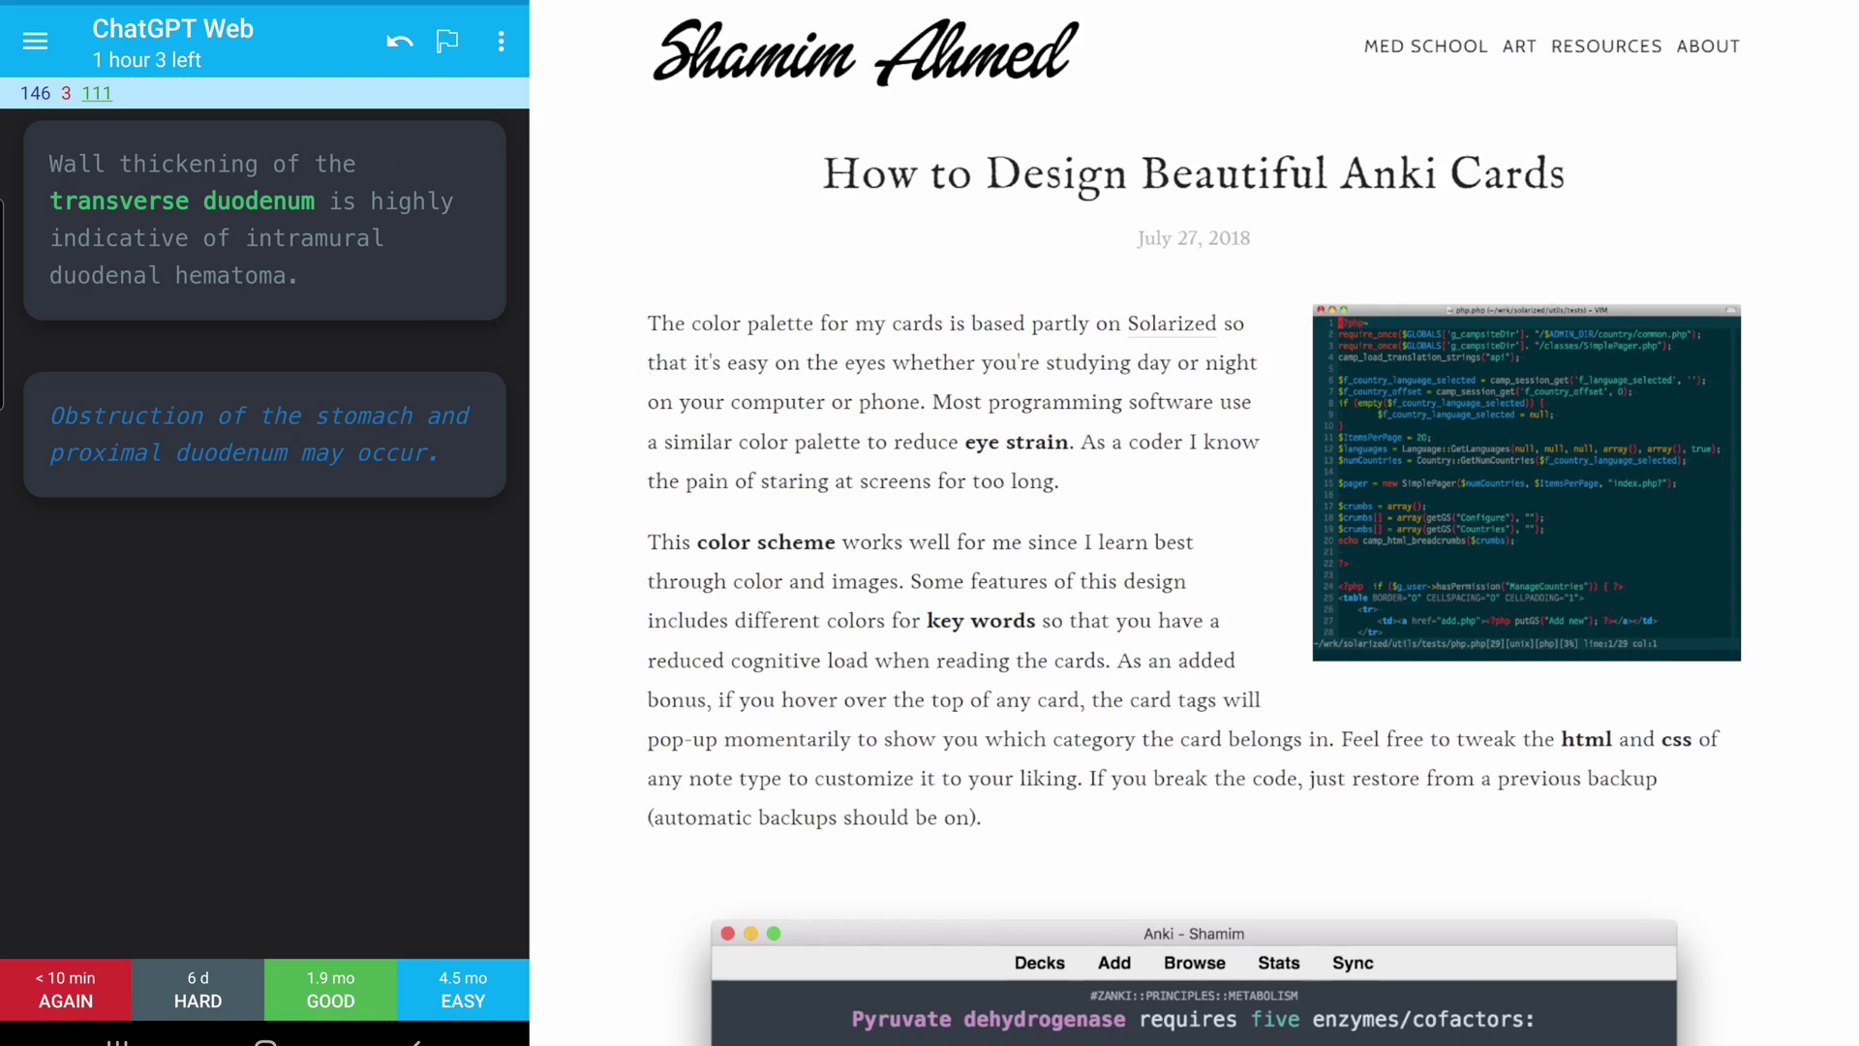
click(331, 988)
click(265, 988)
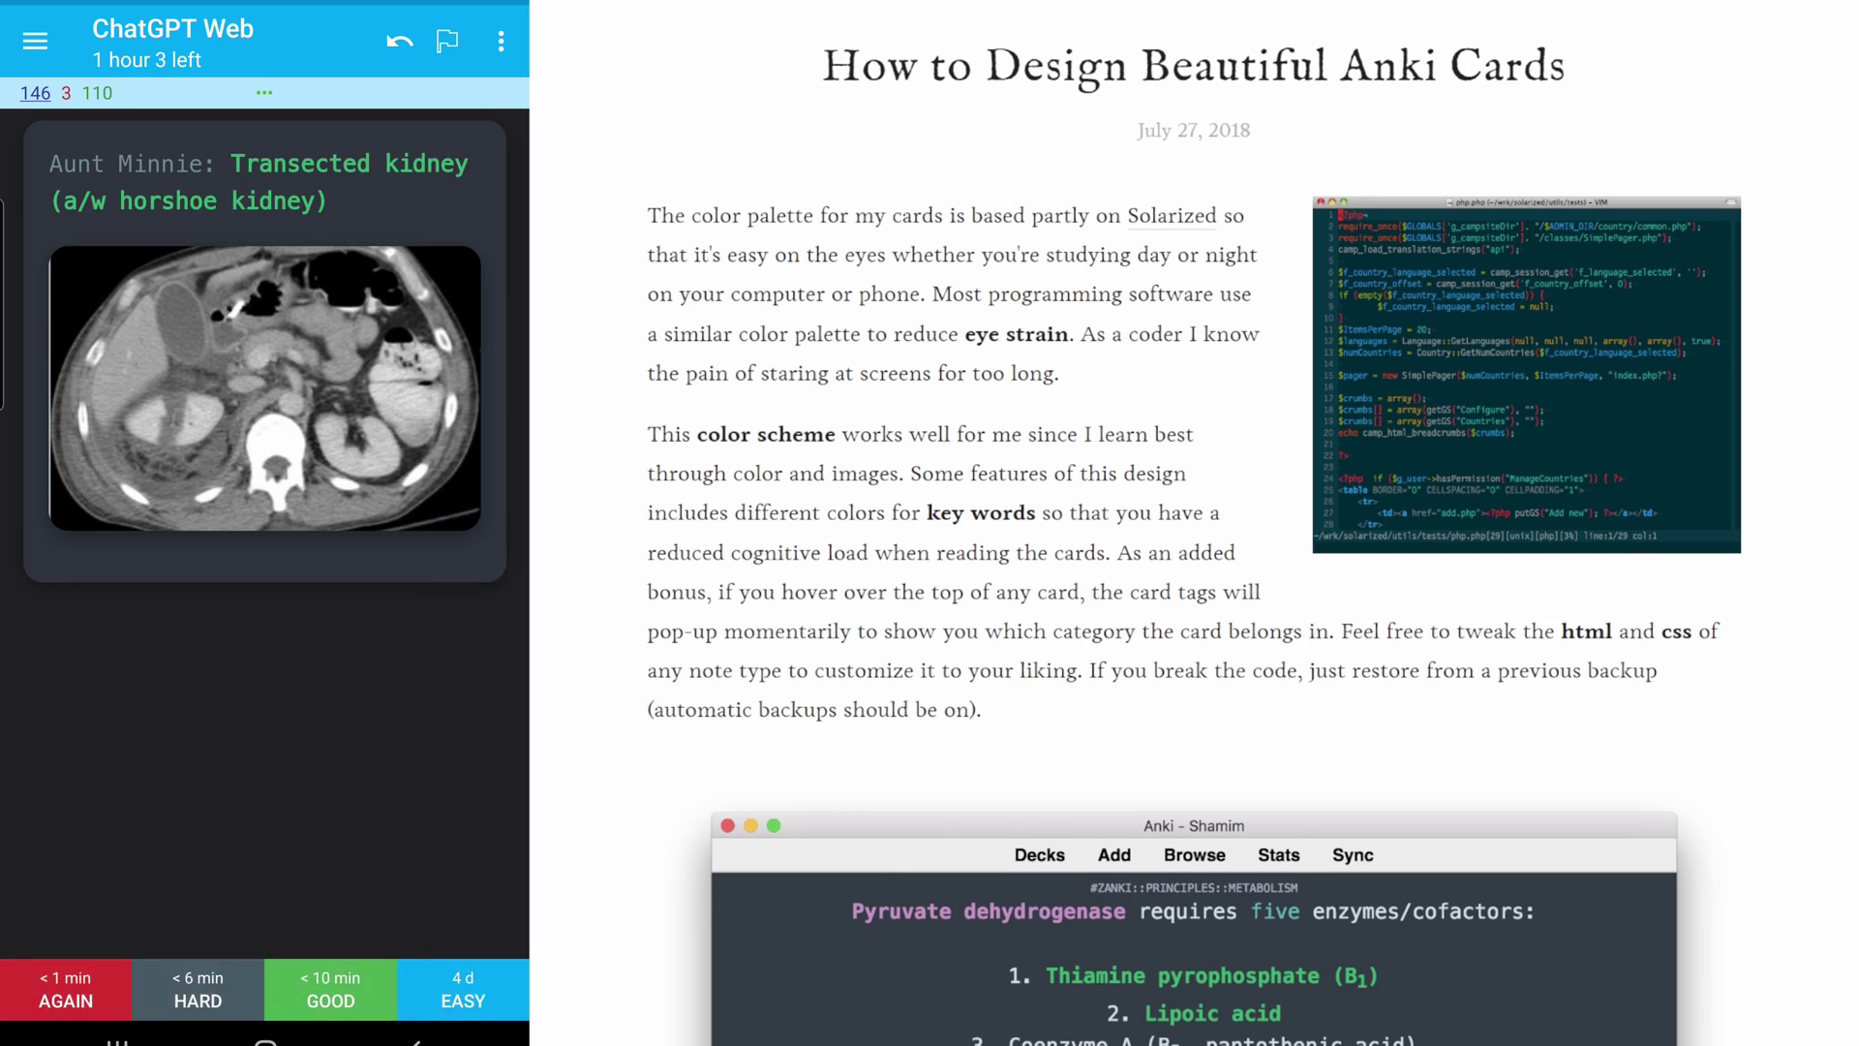